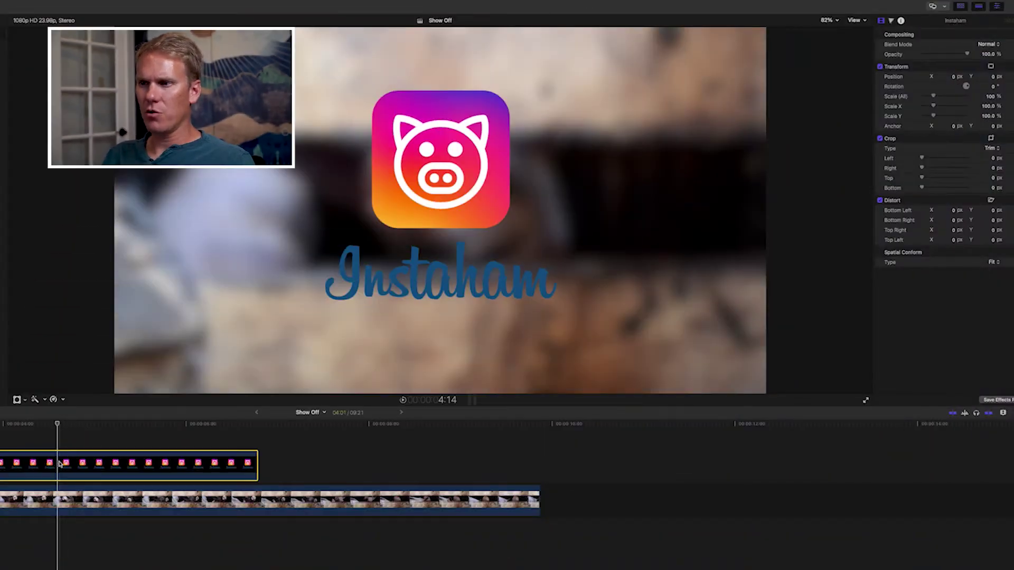
Step: Keyframe the Instaham logo's Opacity from 0% at the title's start up to 100%
click(63, 499)
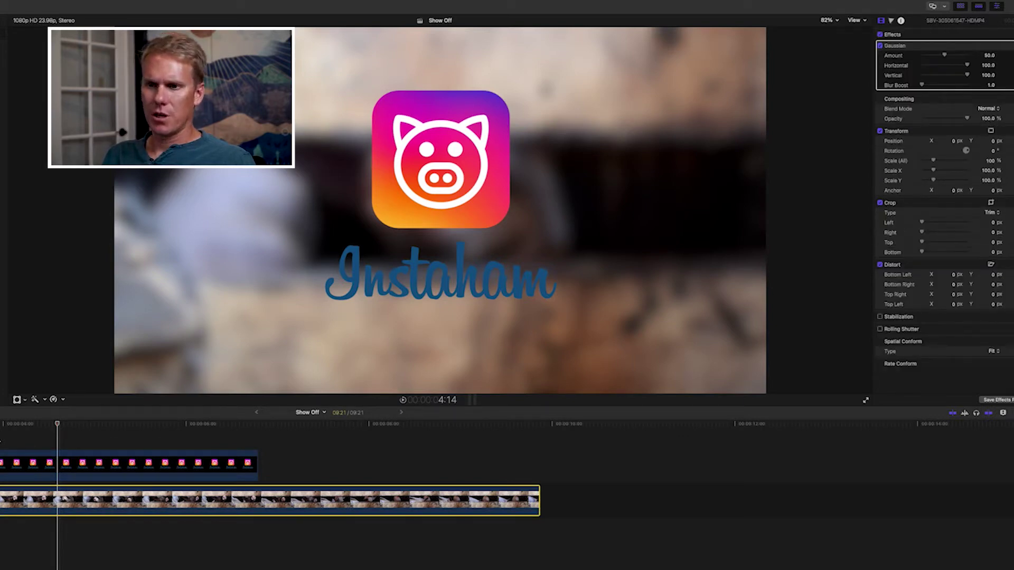
click(3, 463)
click(0, 430)
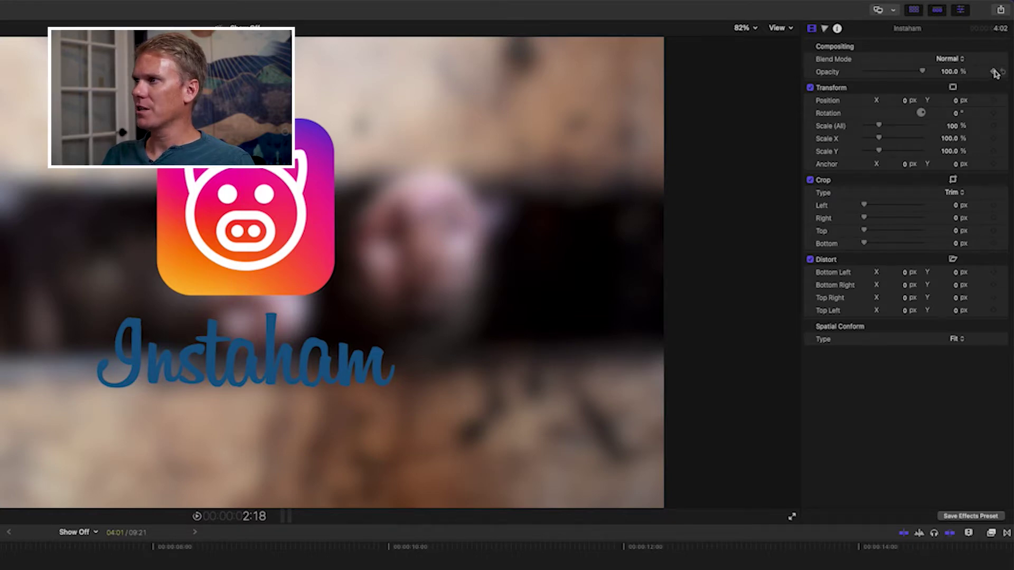
drag(862, 73, 846, 77)
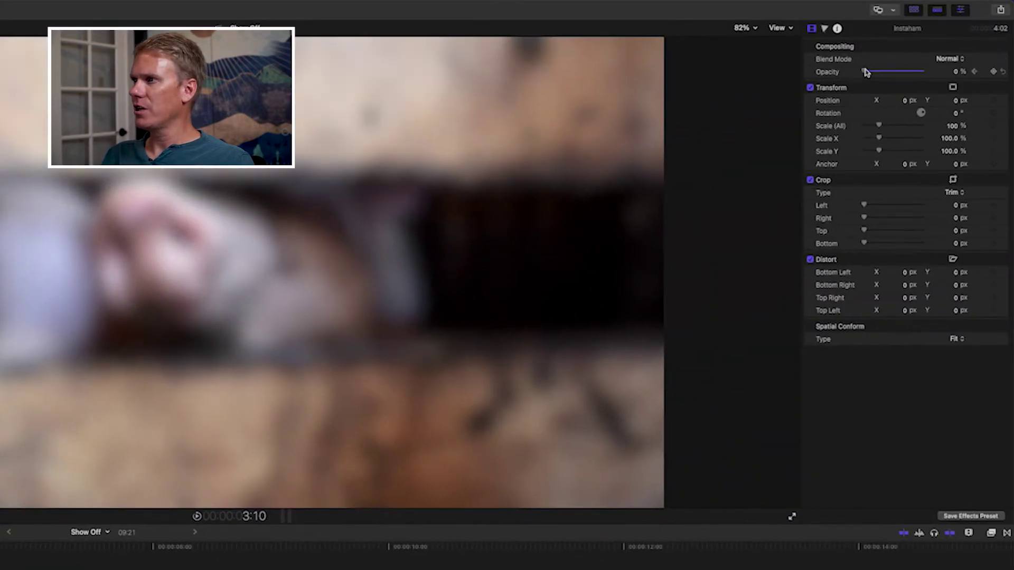
drag(871, 73, 950, 72)
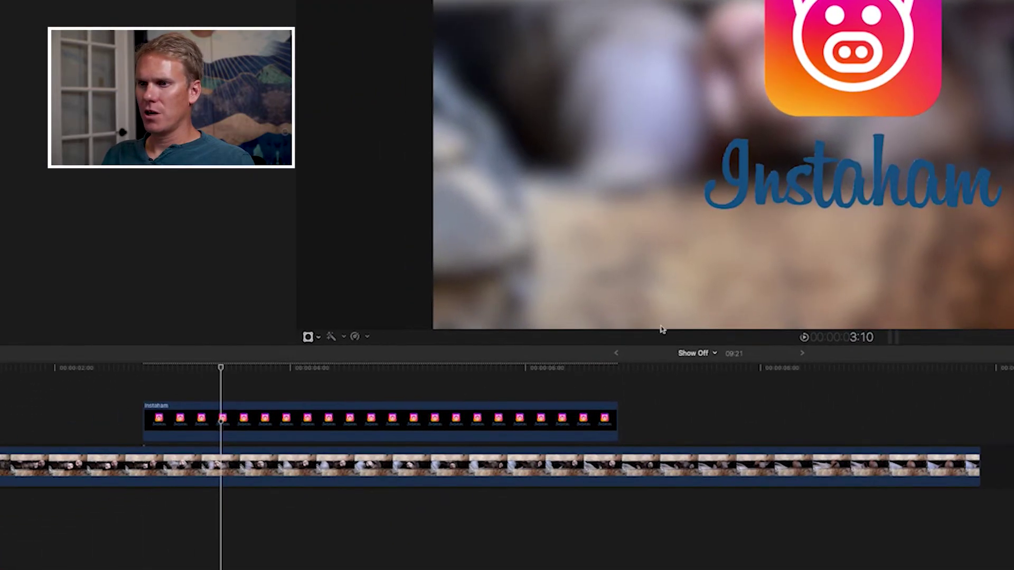
Step: Keyframe Opacity to hold 100% before the end and drop to 0% on the last frame
click(398, 437)
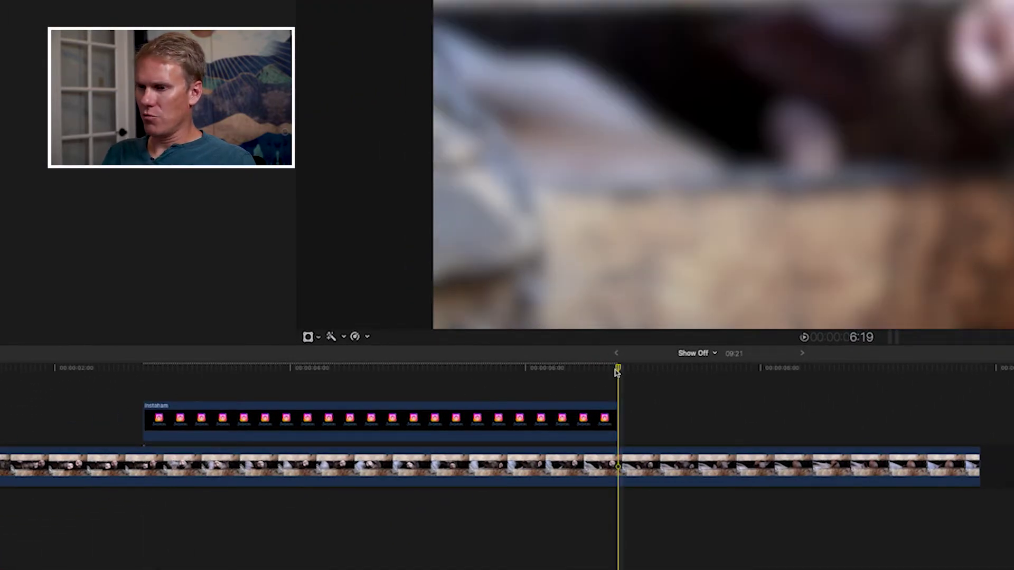
click(595, 436)
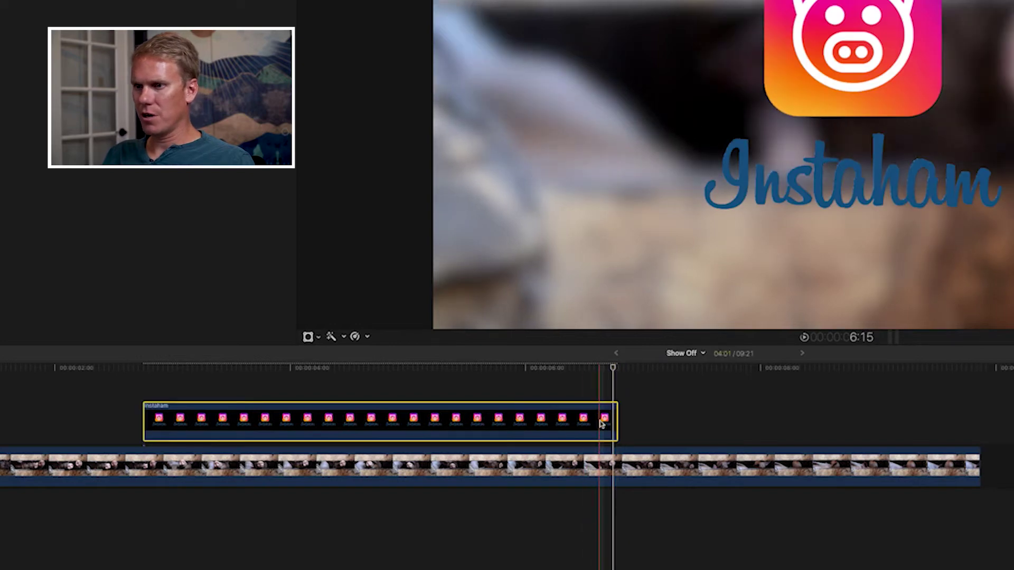
key(Left)
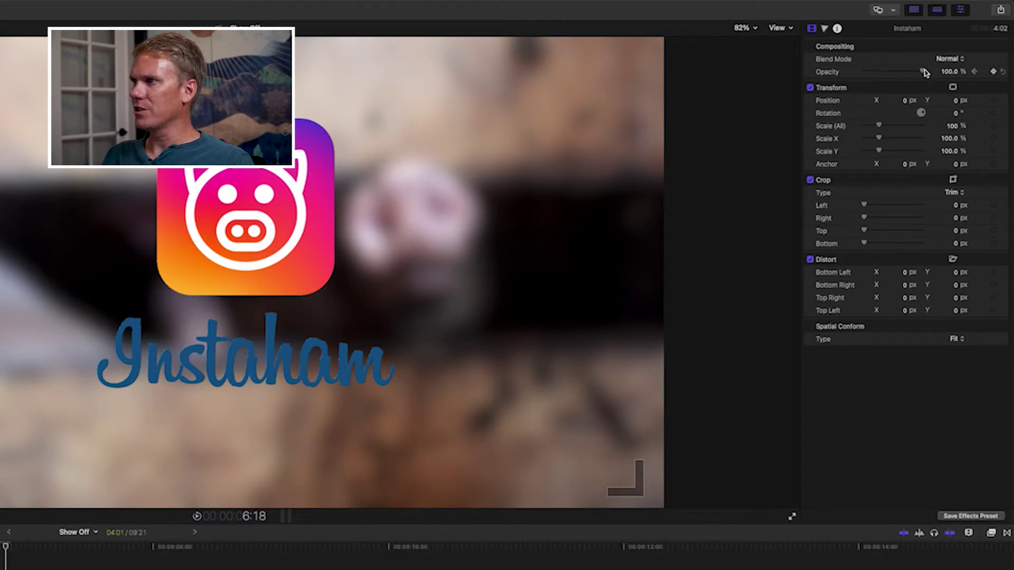
drag(924, 72, 862, 71)
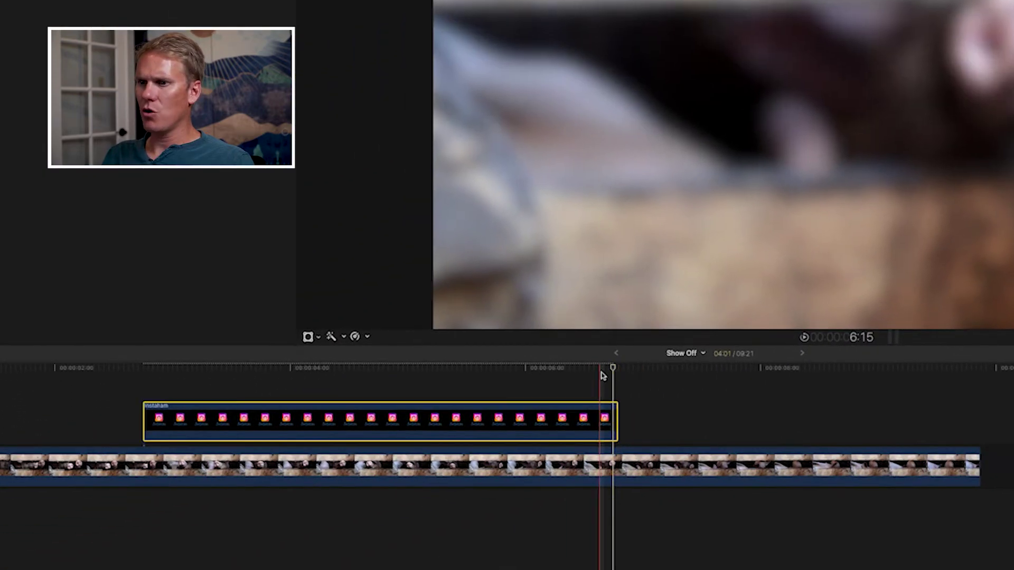
click(544, 374)
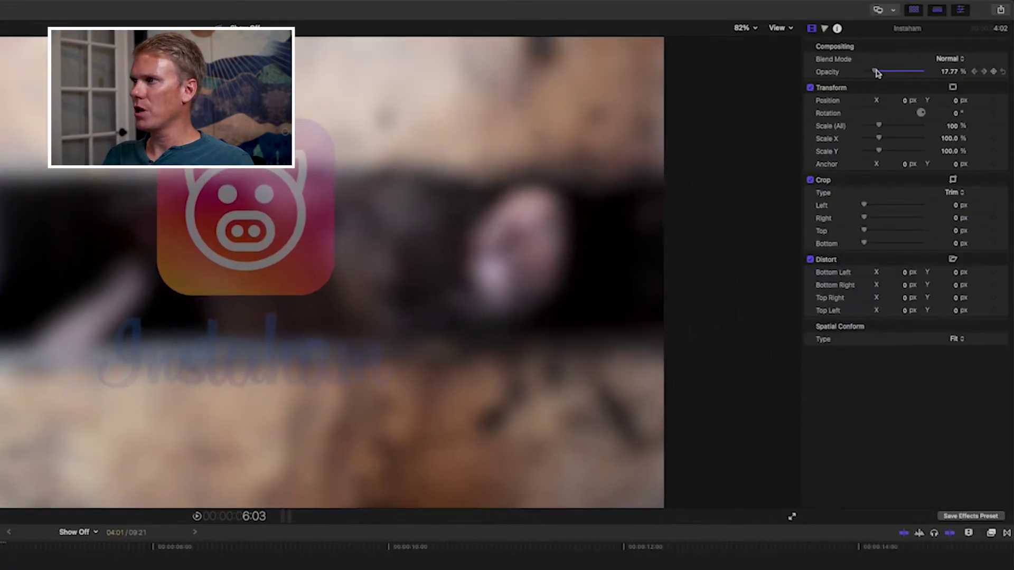
drag(876, 72, 945, 73)
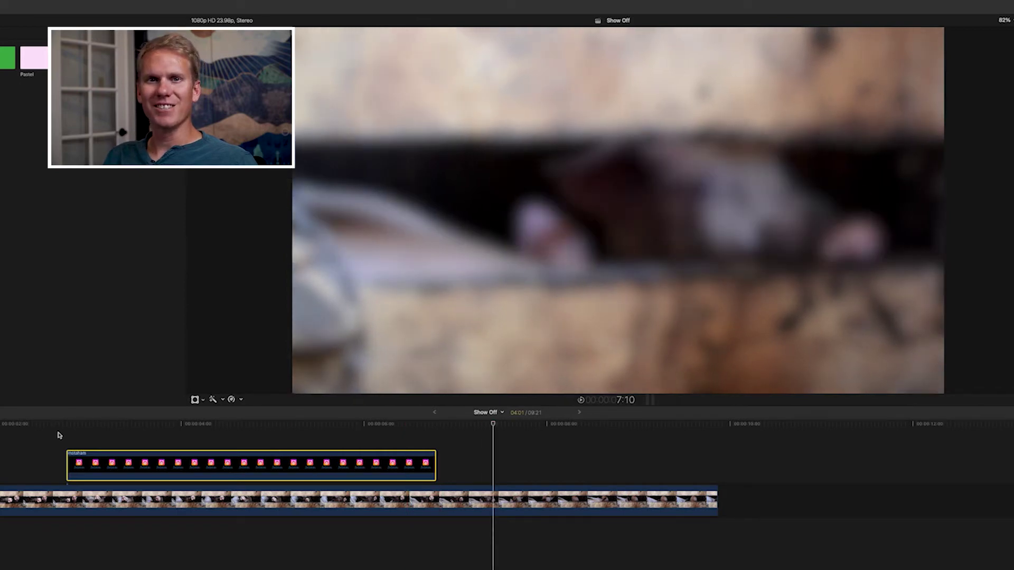
Step: Reset Opacity, keyframe Position Y at -330.1 px, 0 and 341.4 px, then play back
click(66, 426)
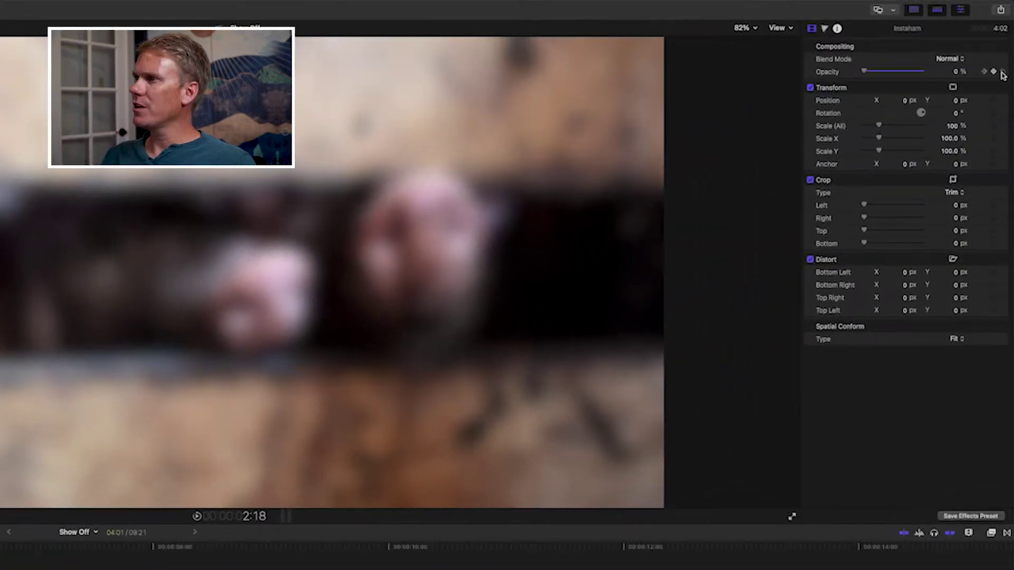
click(1003, 73)
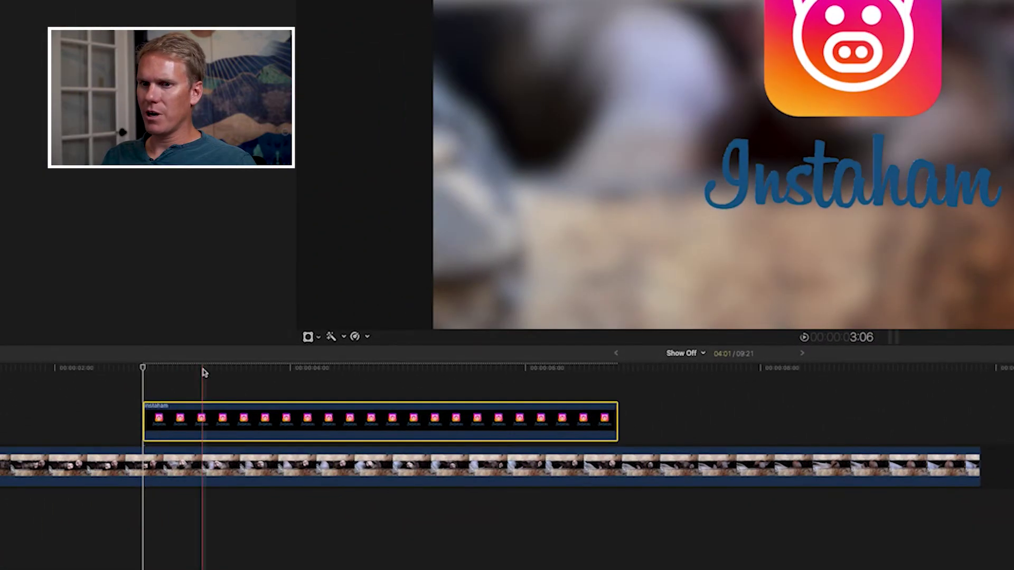
click(211, 373)
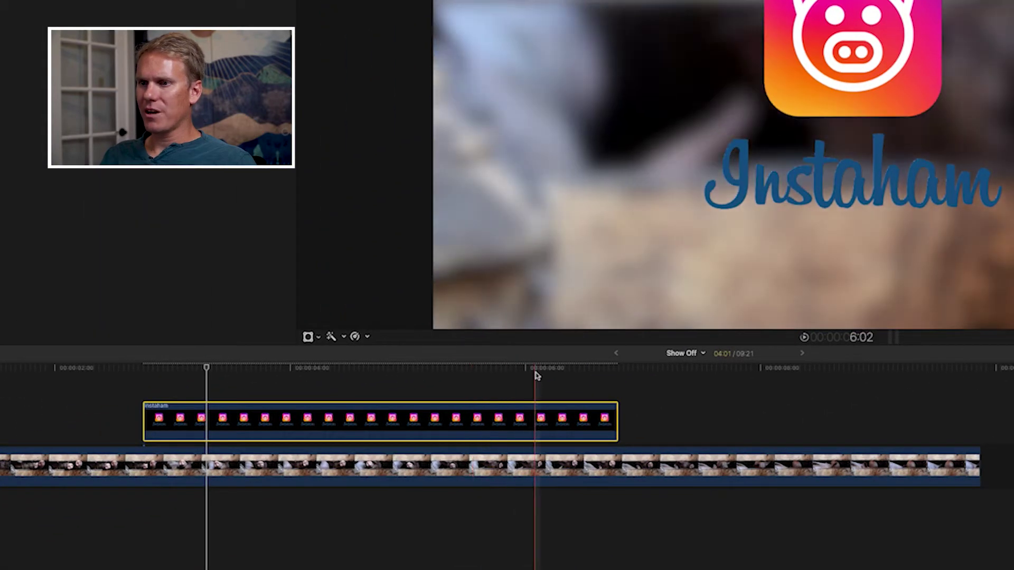
click(538, 375)
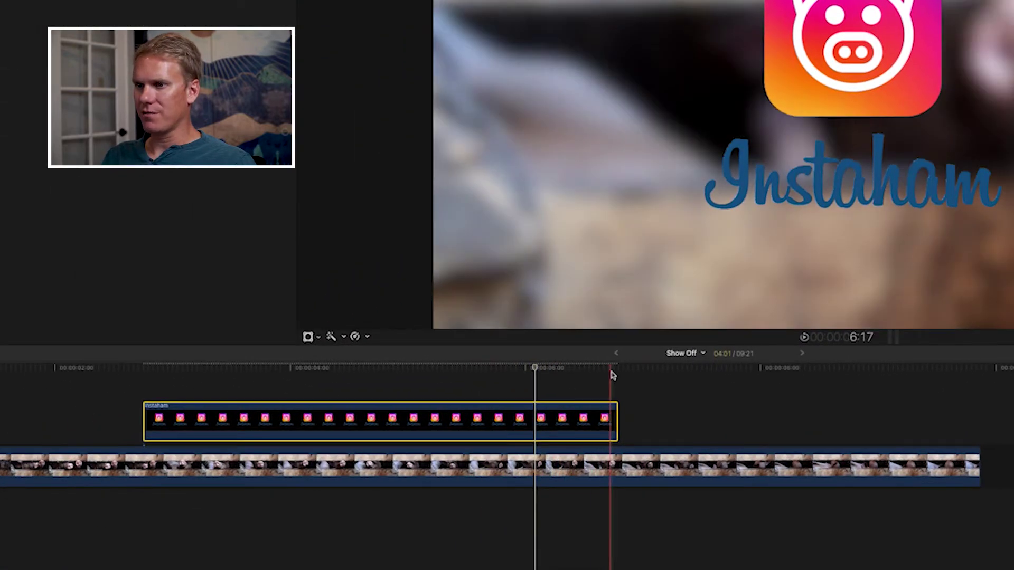
click(614, 370)
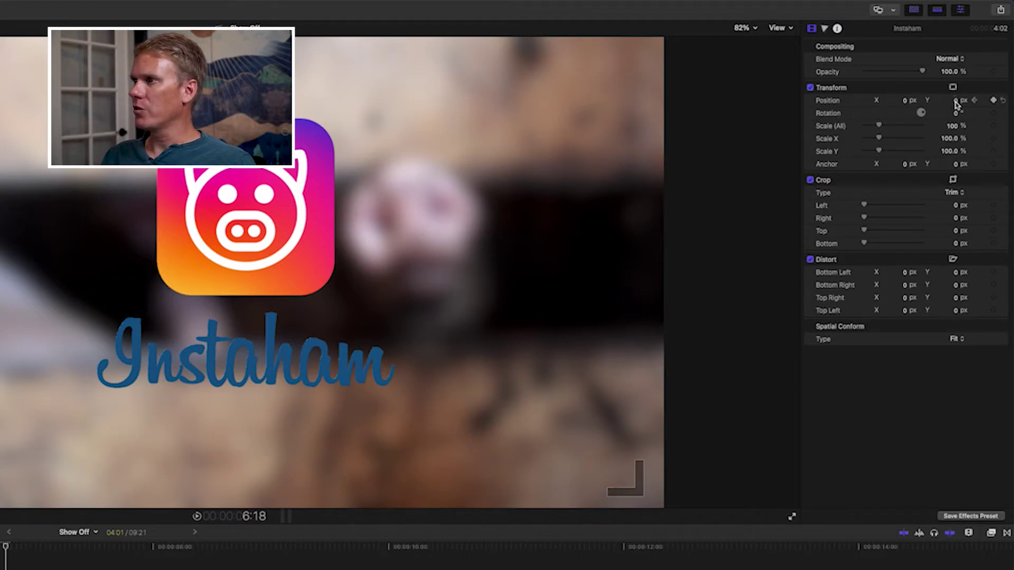
drag(957, 104, 957, 38)
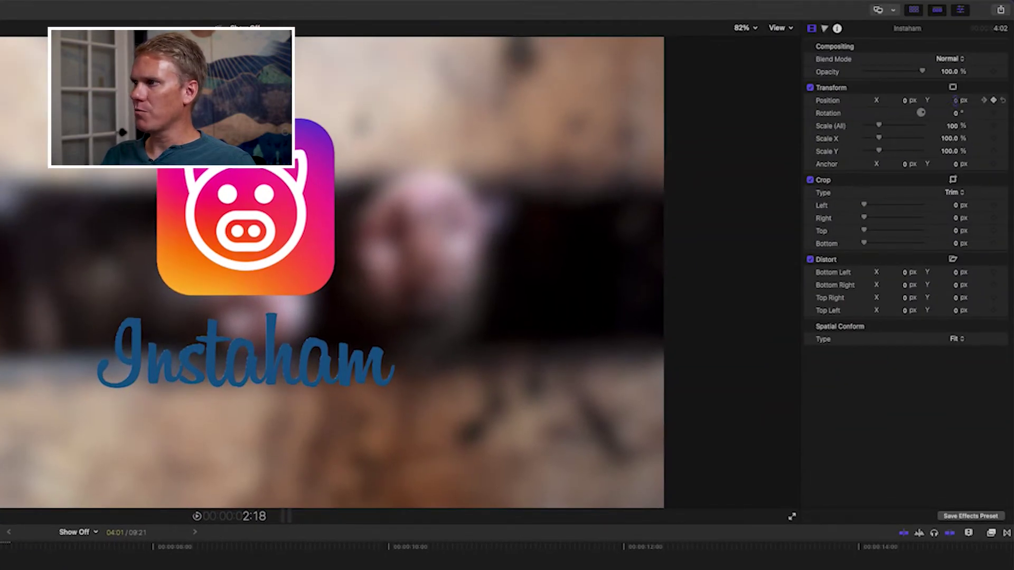
drag(955, 100, 956, 101)
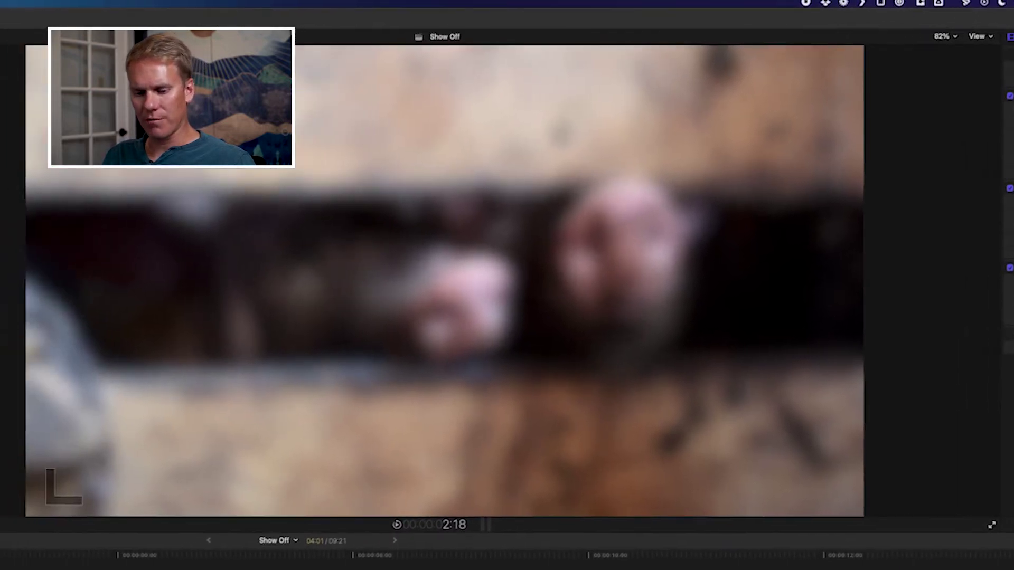
key(space)
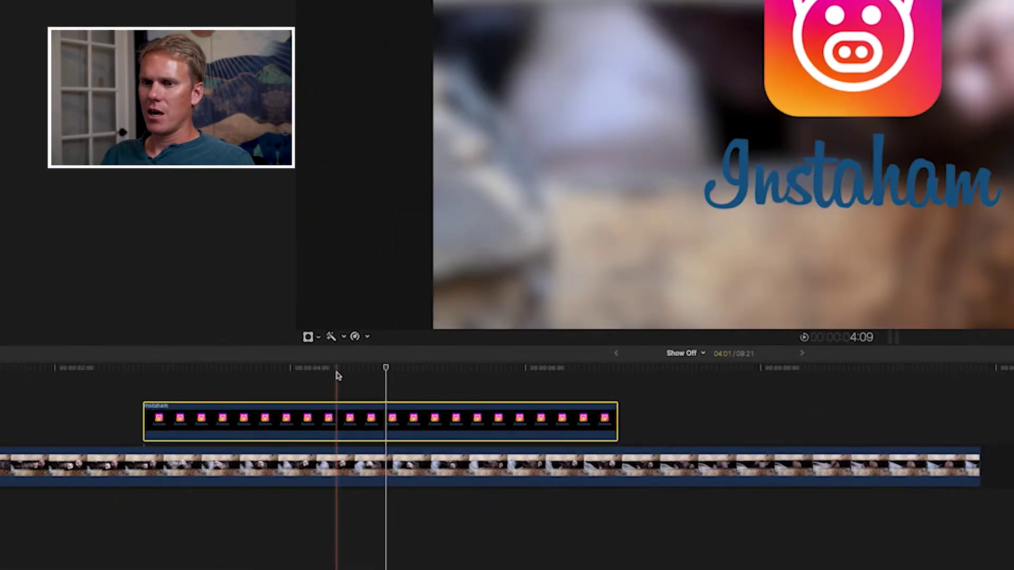
Step: Add a Scale keyframe for the Instaham logo and play from the title's start
click(199, 375)
click(143, 376)
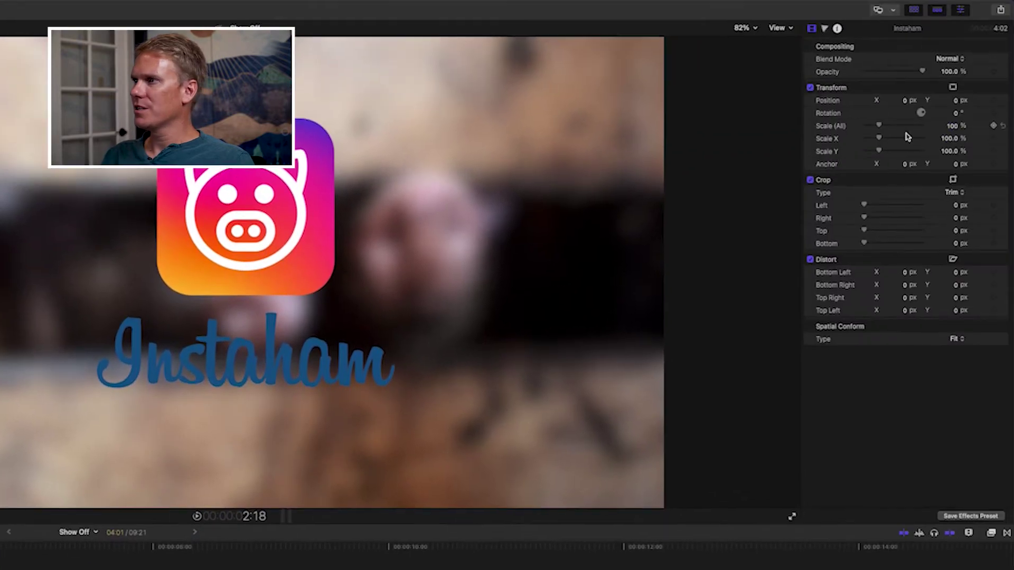
click(993, 126)
key(space)
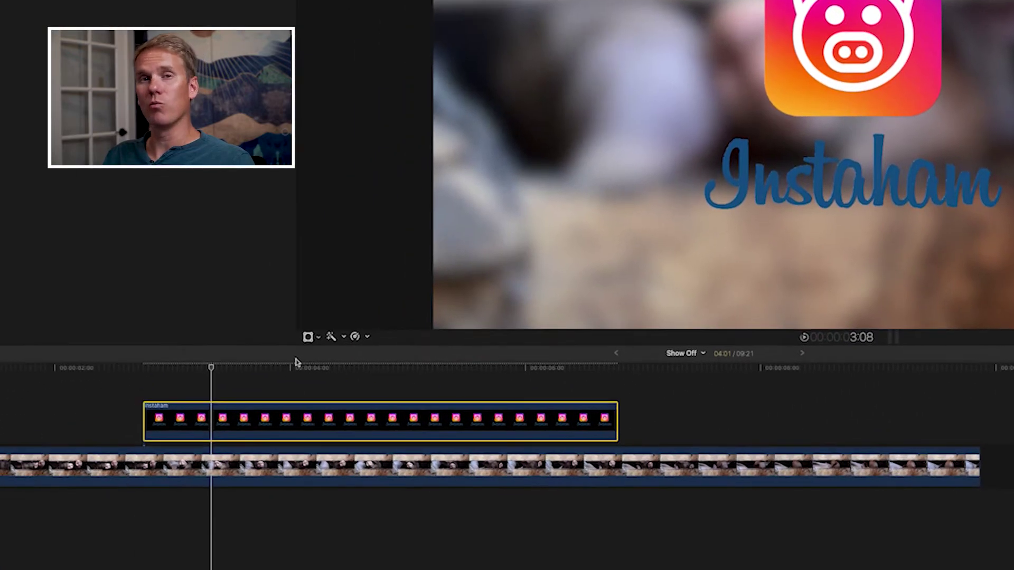
Step: Set the logo's Scale to 0 on the title's last frame and play back the shrink
click(546, 376)
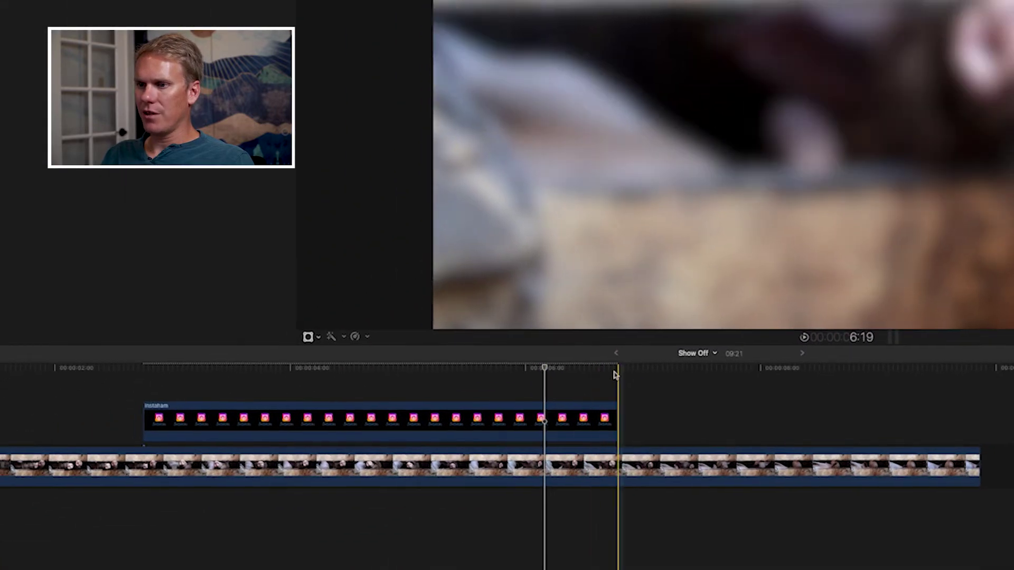
click(613, 374)
key(Left)
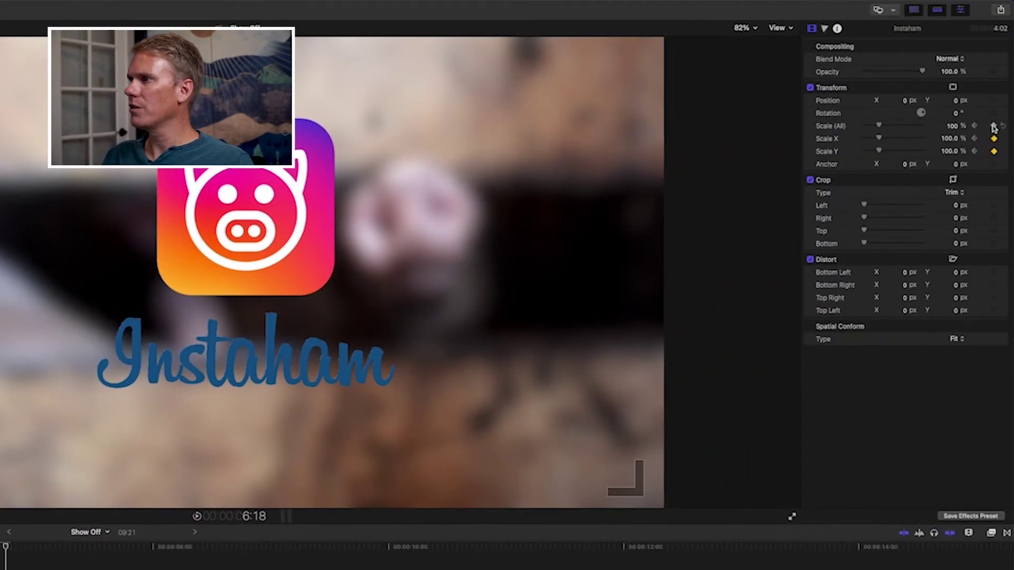
click(952, 127)
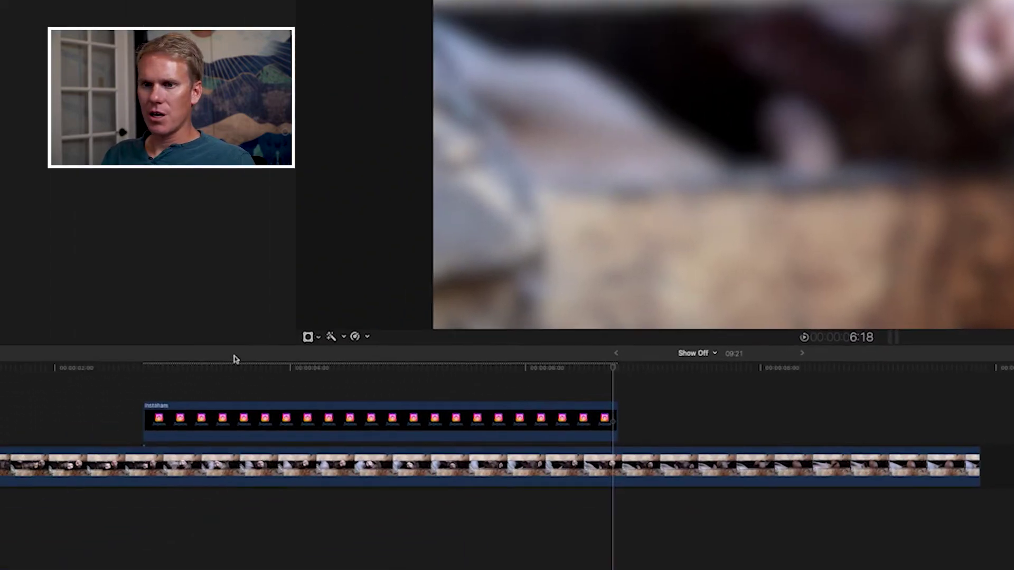
click(149, 371)
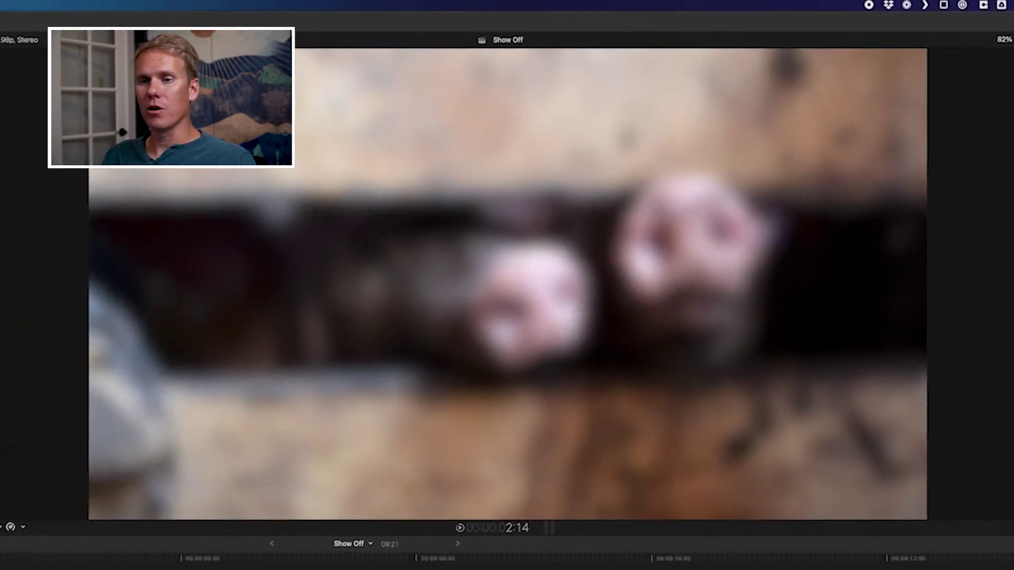
key(space)
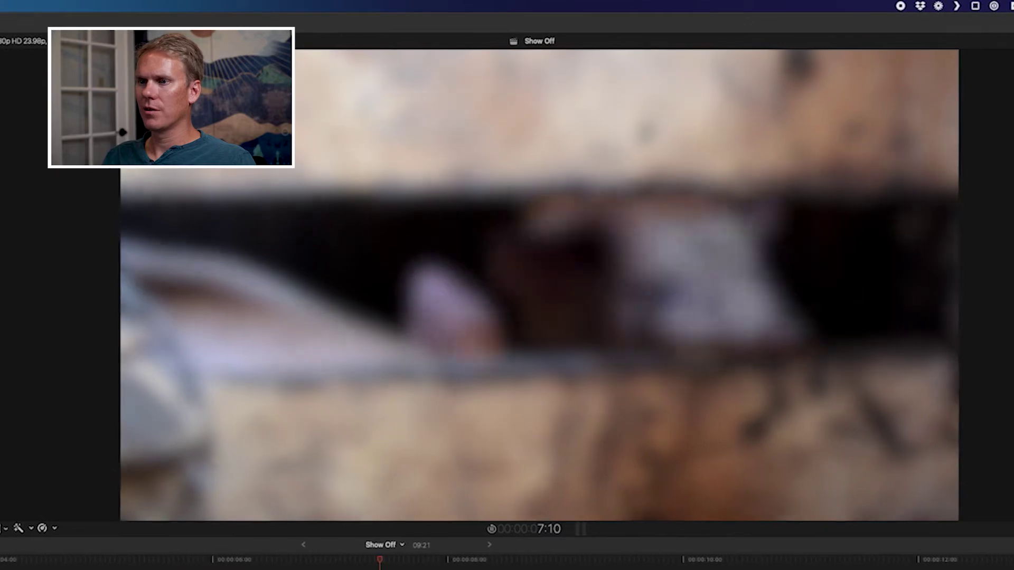
click(86, 559)
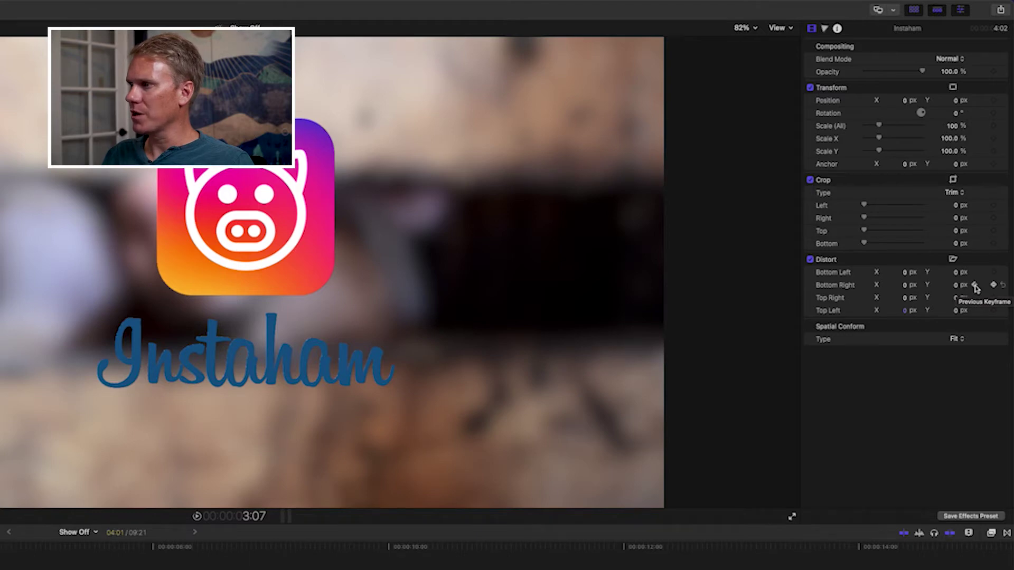
Step: Keyframe Distort Bottom Right X to -1424.1 px at the start and Bottom Left X to 1191 px at the end
click(974, 285)
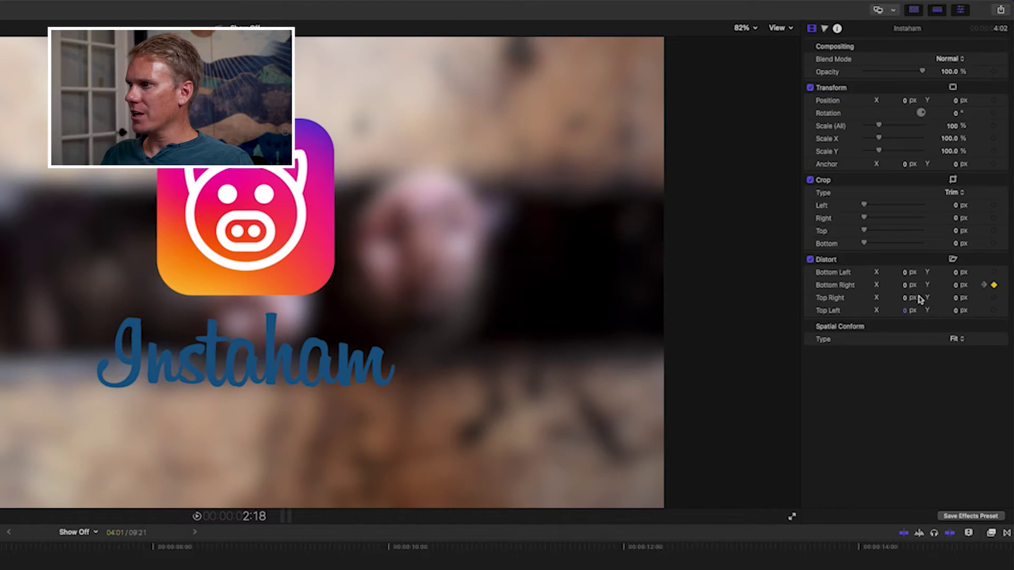
drag(904, 285, 903, 285)
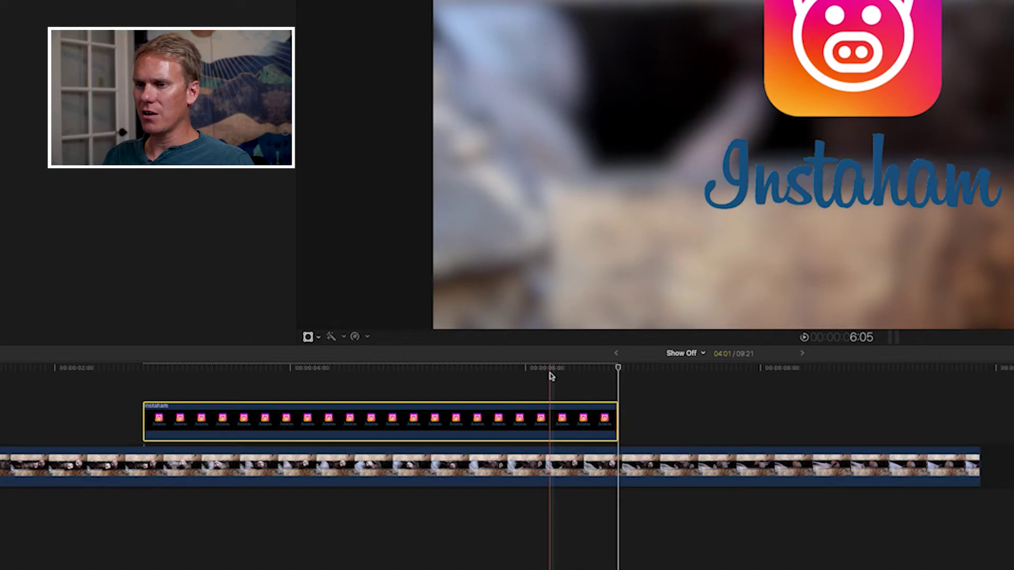
click(550, 373)
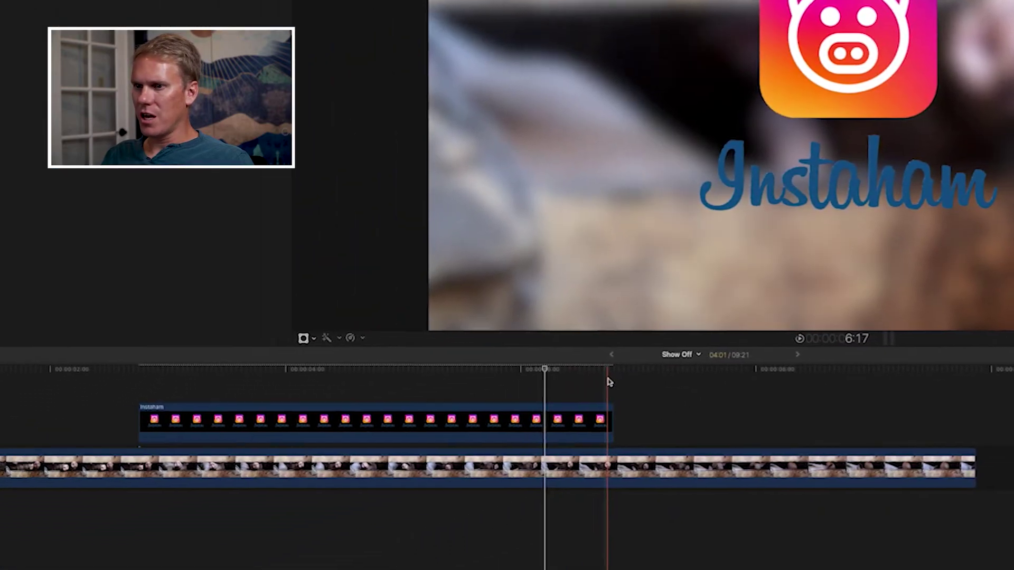
click(4, 553)
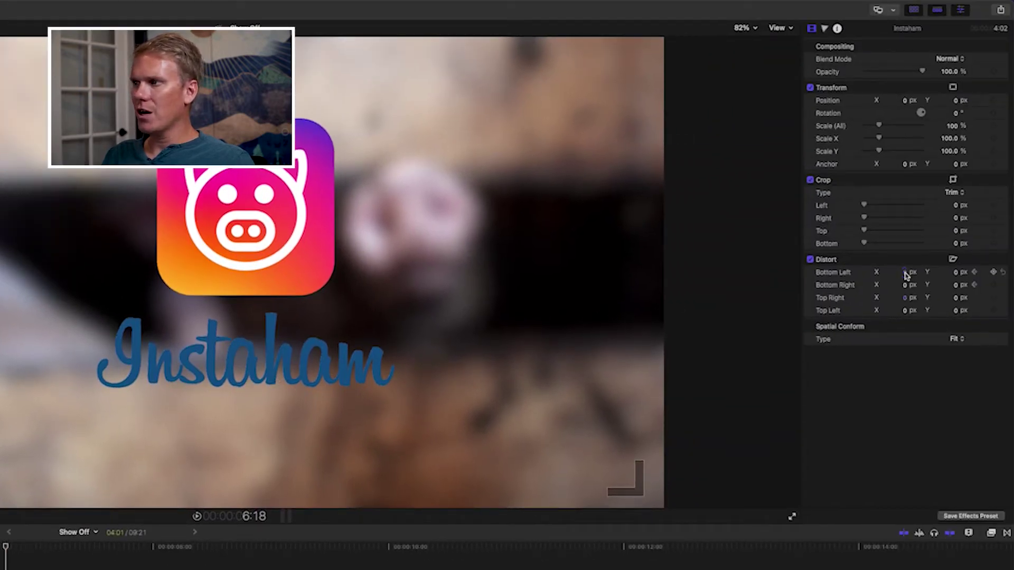
drag(905, 275, 987, 275)
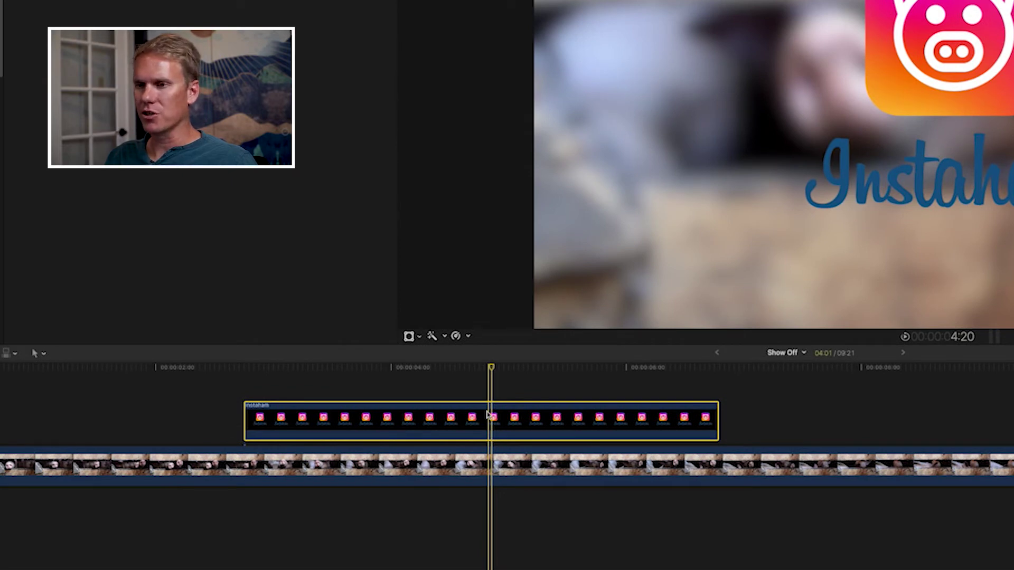
Step: In Video Animation, drag the Distort: Four Corner keyframes to new times and check playback
key(ctrl+v)
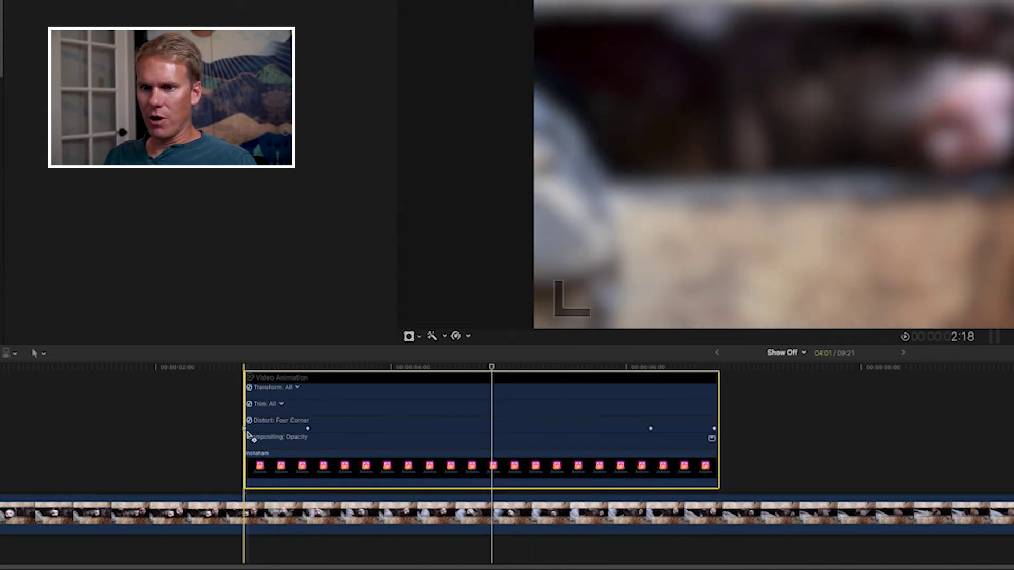
drag(310, 429, 269, 430)
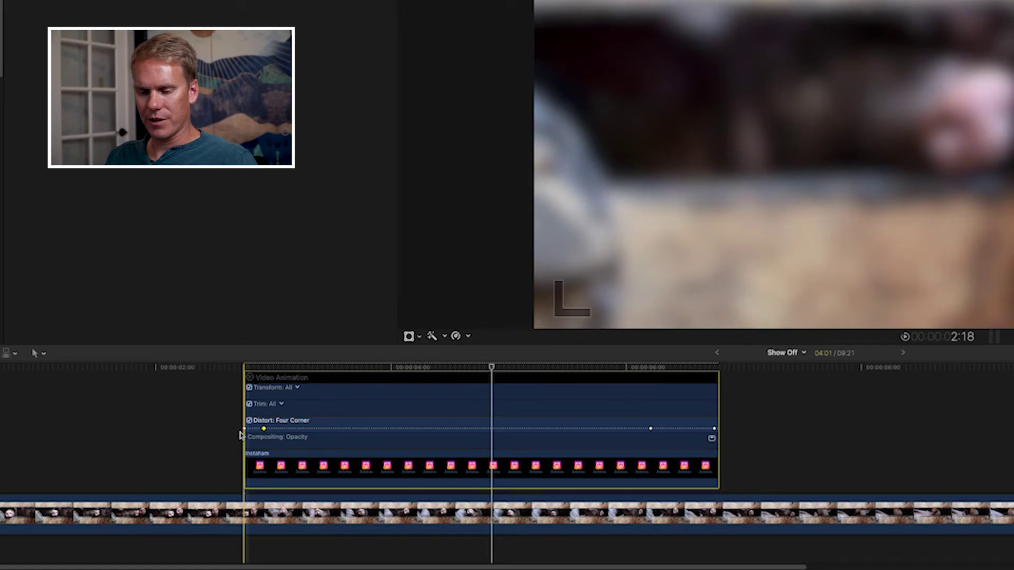
key(space)
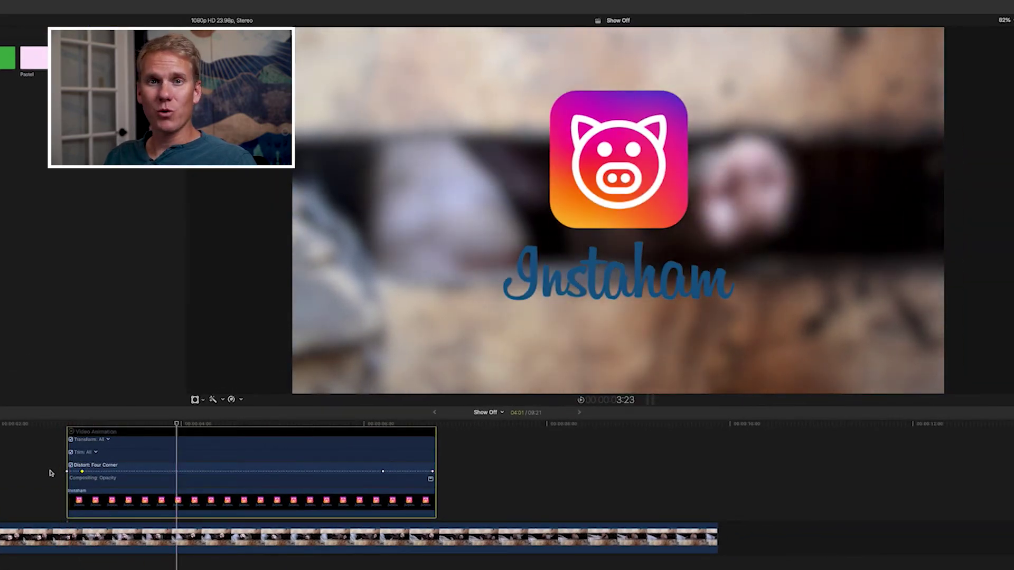
drag(81, 471, 199, 472)
key(shift+slash)
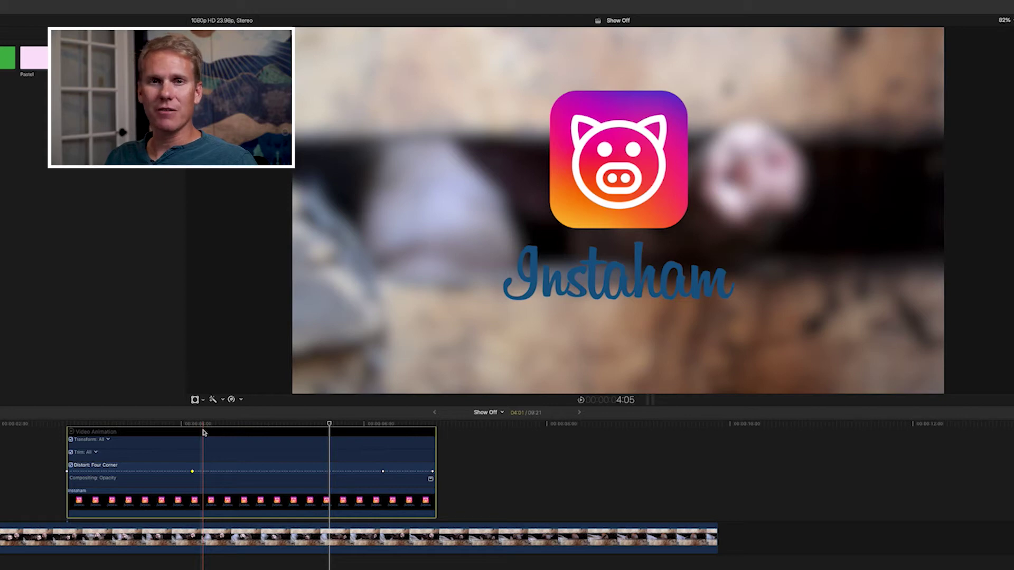
key(ctrl+v)
click(264, 425)
key(super+5)
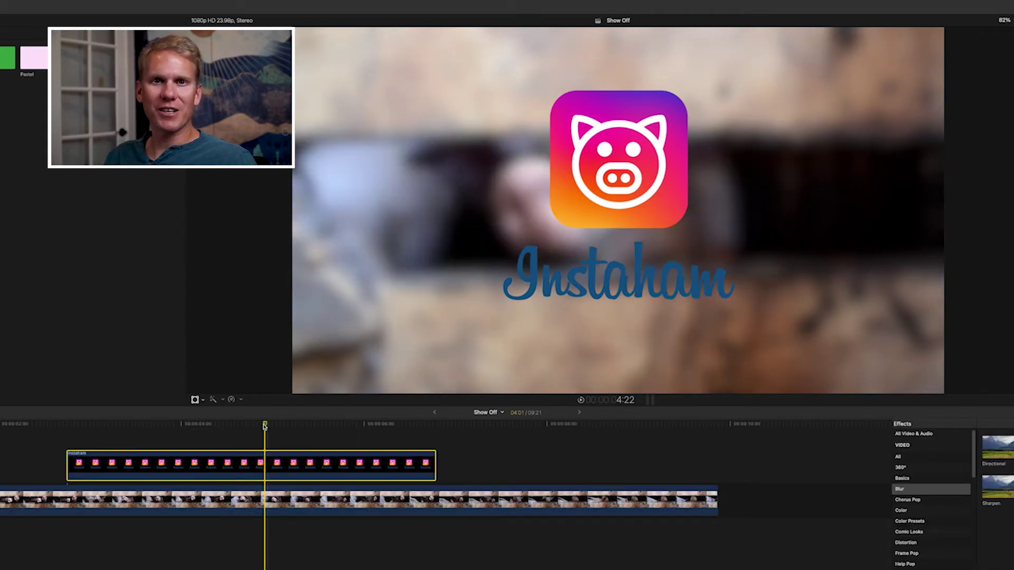
Step: Drag the Scrape effect from the Distortion category onto the Instaham title at 4:20
drag(265, 427, 261, 425)
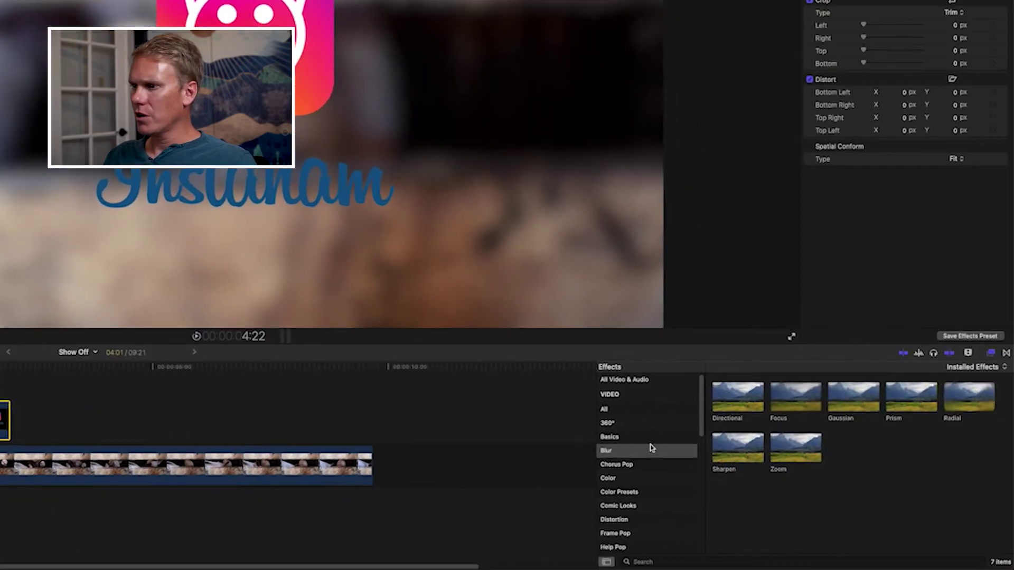
scroll(932, 502, down, 3)
click(614, 443)
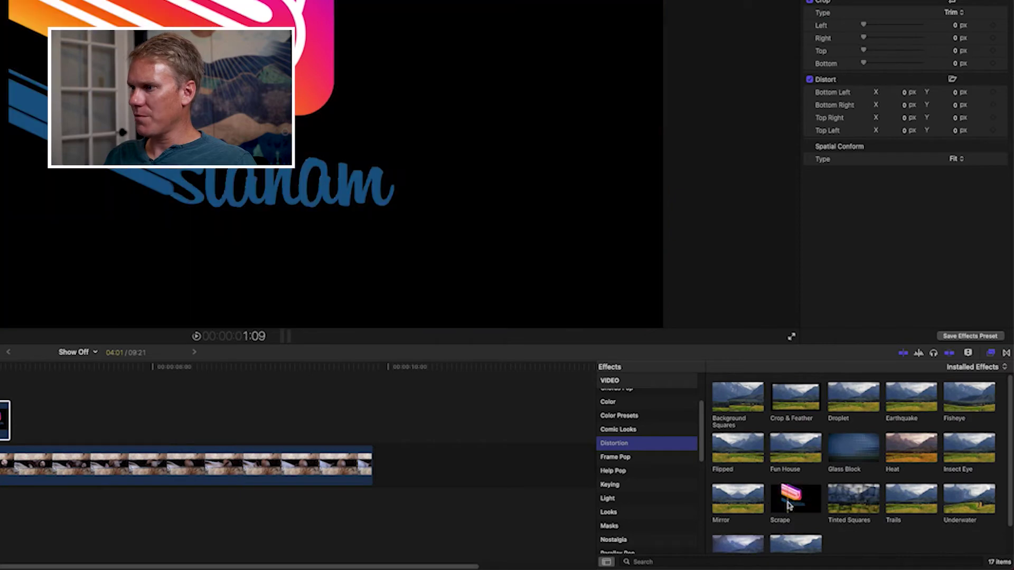
drag(794, 505, 336, 432)
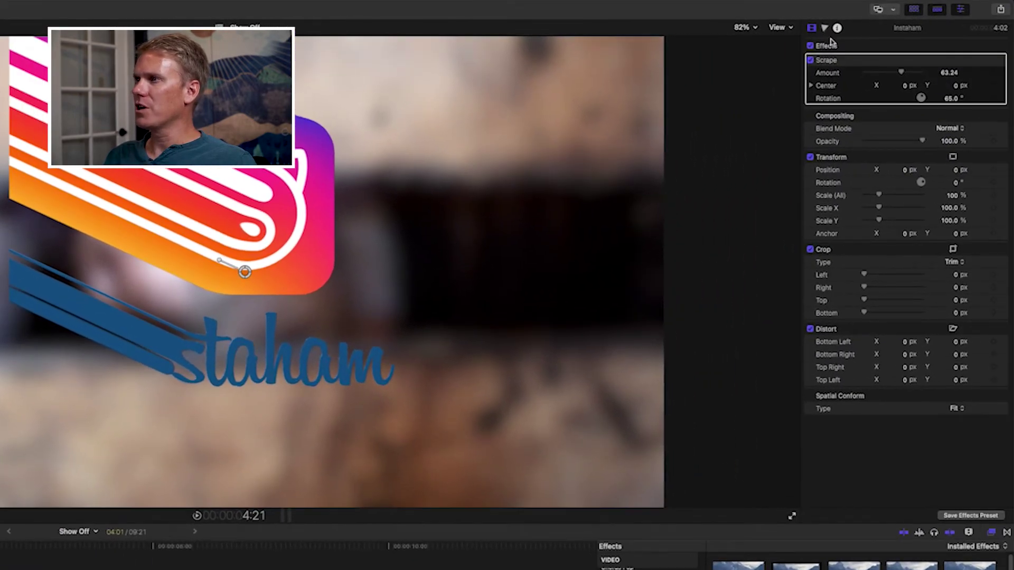
Step: Try out the Scrape amount, smear direction and centre on the Instaham logo
click(902, 67)
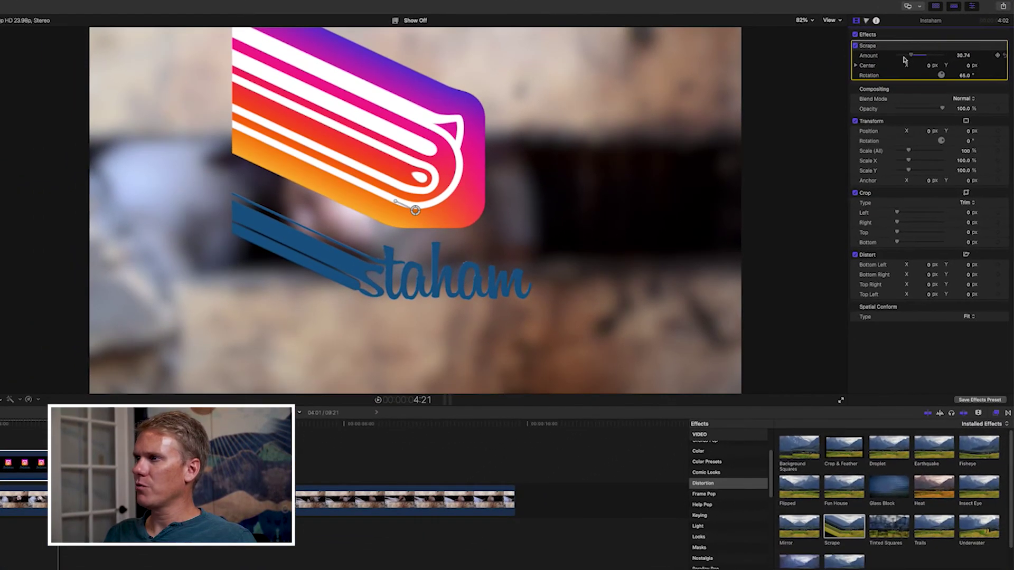
mouse_move(900, 72)
mouse_down()
mouse_move(868, 78)
mouse_move(913, 56)
mouse_move(896, 56)
mouse_up()
mouse_move(396, 200)
mouse_down()
mouse_move(393, 210)
mouse_move(399, 194)
mouse_move(429, 196)
mouse_move(430, 224)
mouse_move(401, 224)
mouse_move(381, 191)
mouse_move(298, 154)
mouse_move(353, 169)
mouse_move(556, 284)
mouse_up()
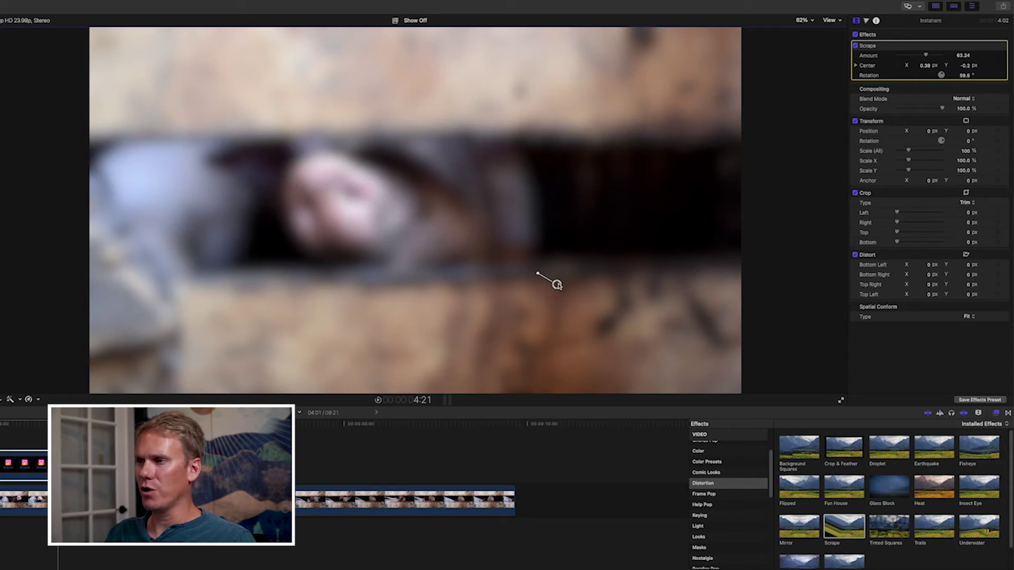
drag(556, 284, 311, 163)
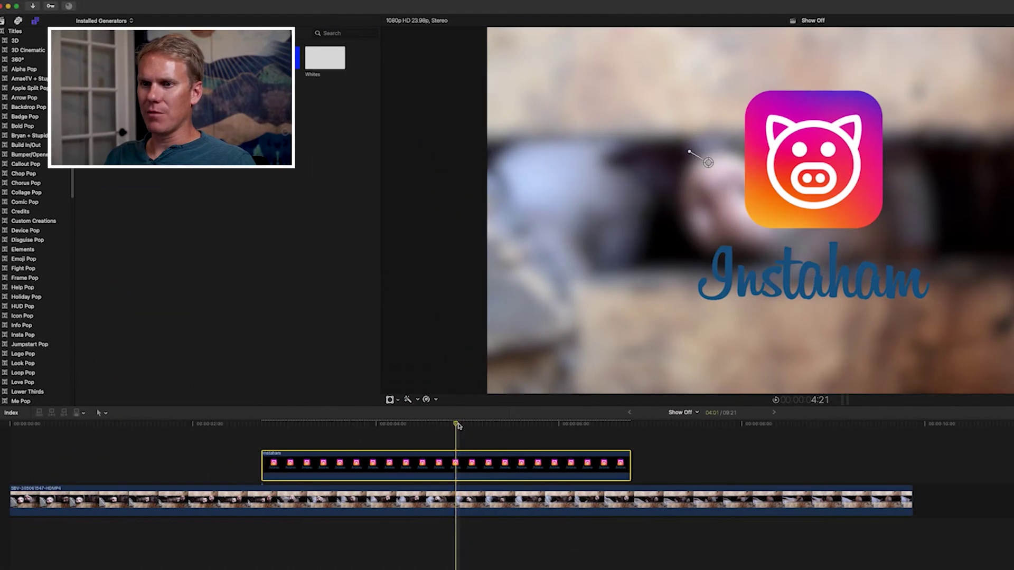
Step: At the title's start, drag the Scrape centre to smear the logo into diagonal stripes
drag(455, 425, 263, 425)
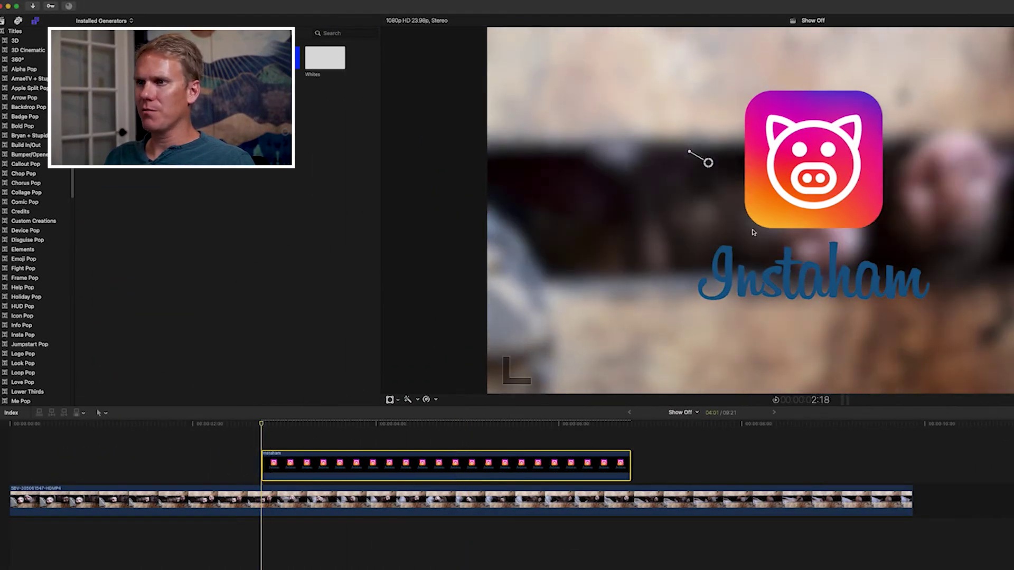
click(708, 163)
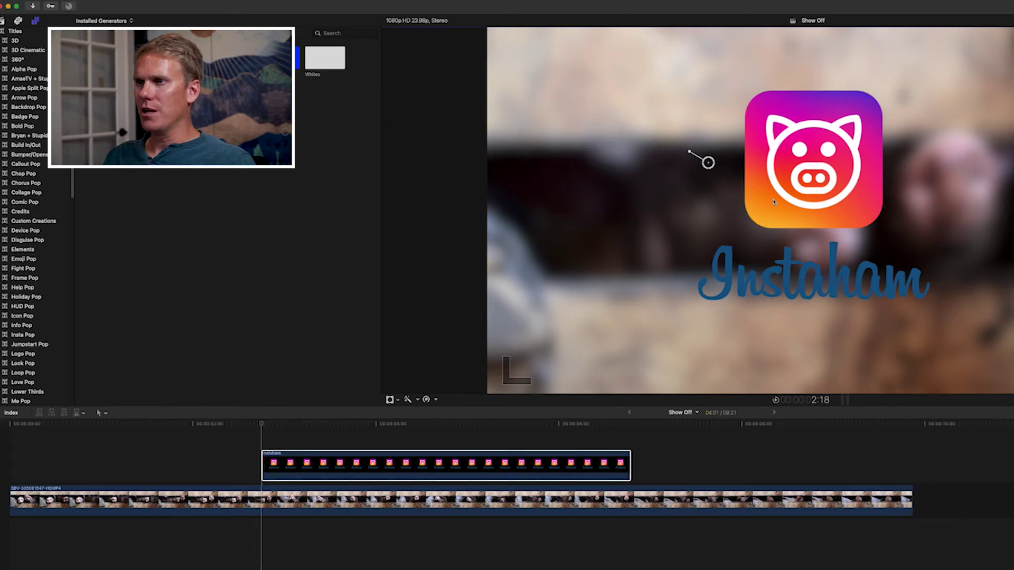
drag(708, 163, 944, 295)
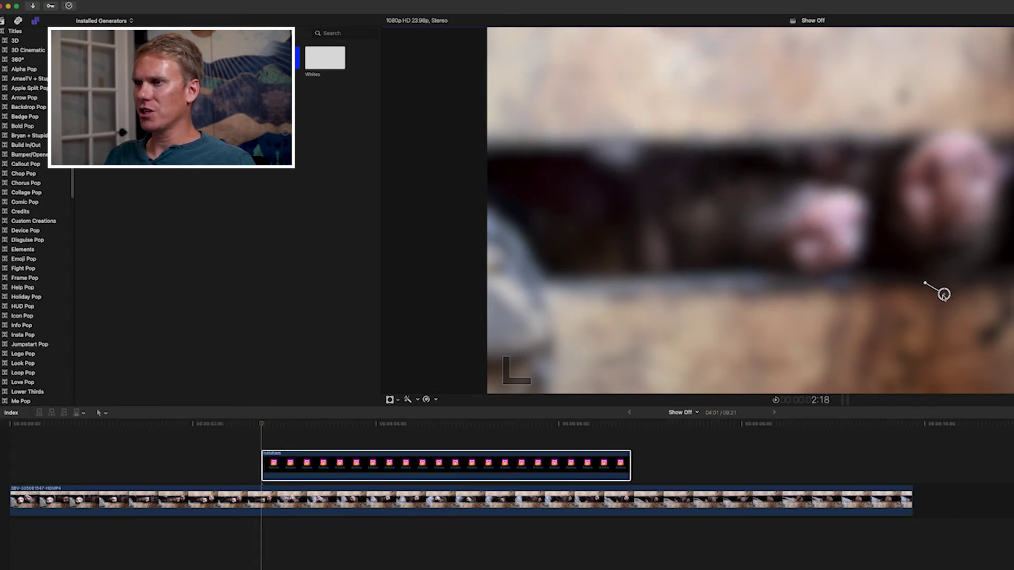
key(x)
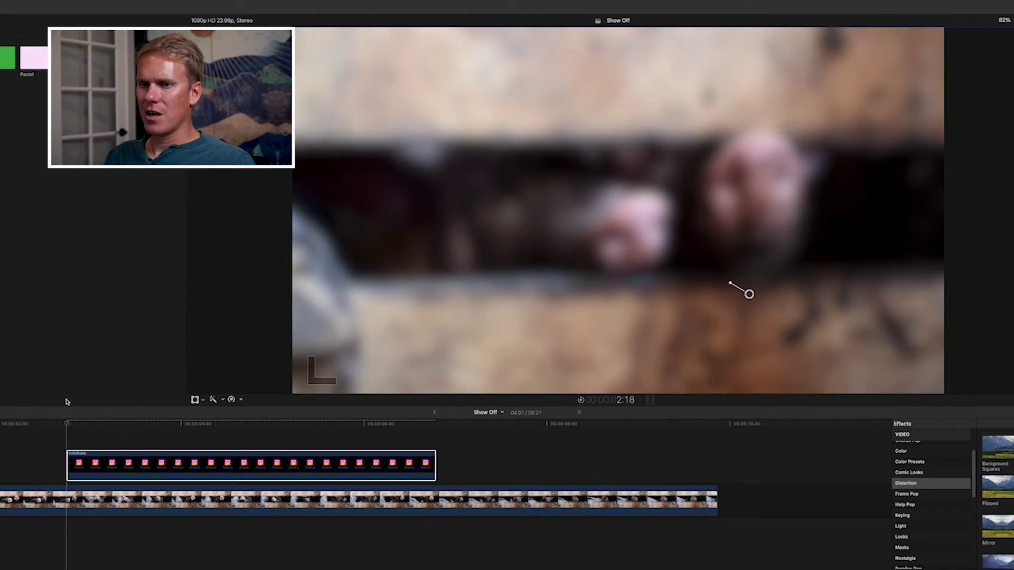
Step: Move the Scrape centre at 3:12 so the logo re-forms into shape
click(135, 428)
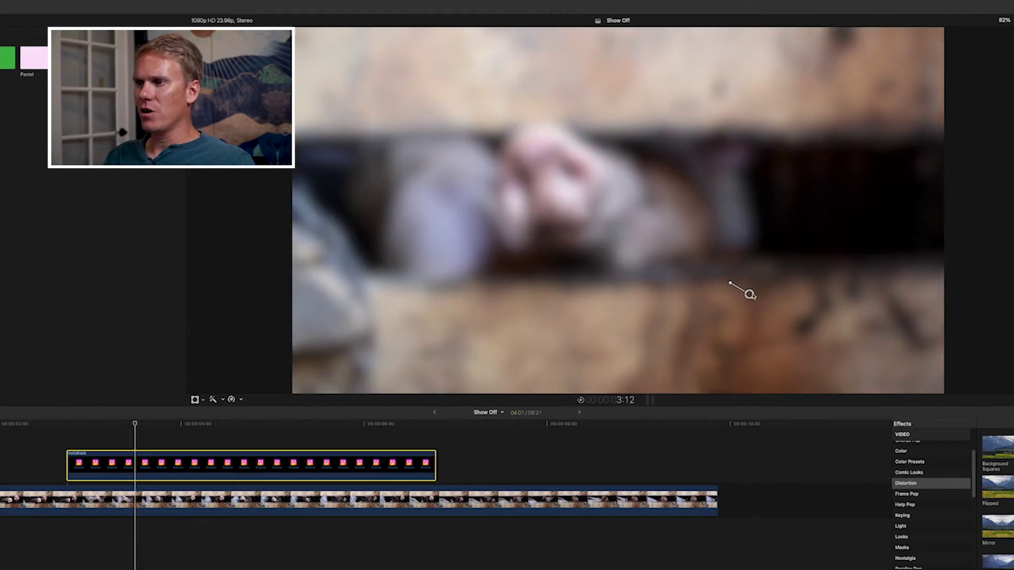
click(749, 294)
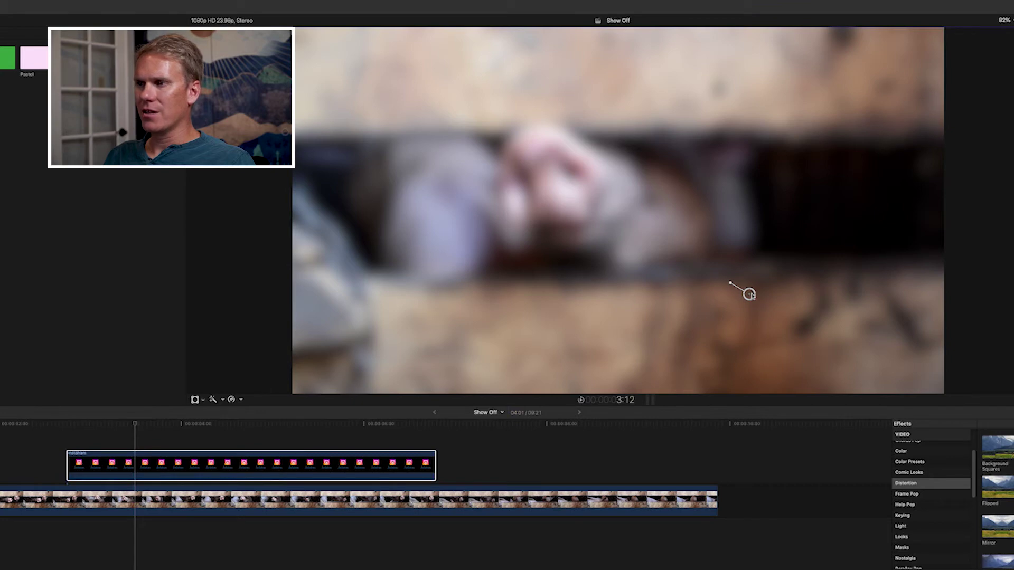
drag(749, 294, 528, 147)
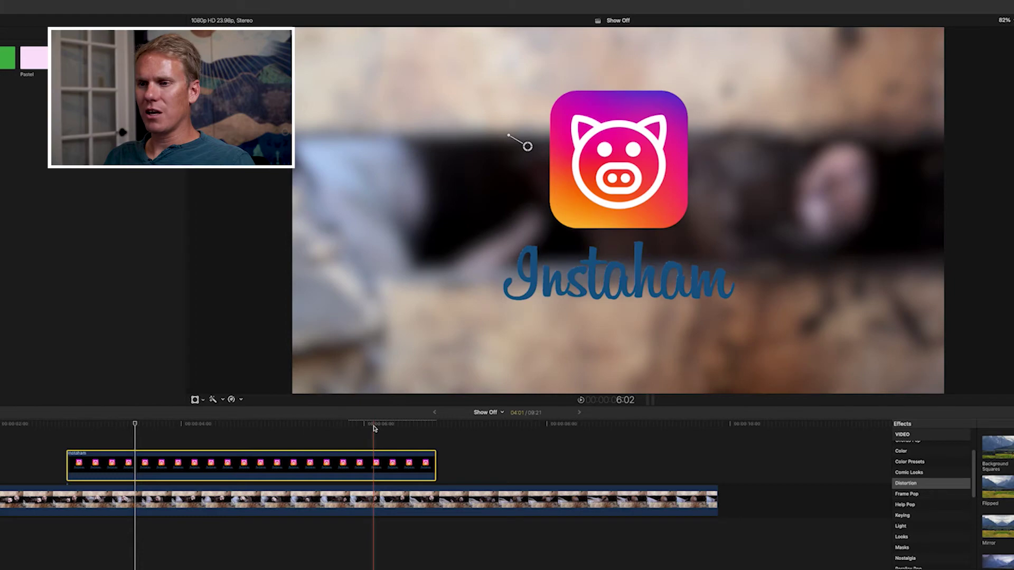
Step: Smear the logo away again on the title's last frame and preview from the start
click(373, 426)
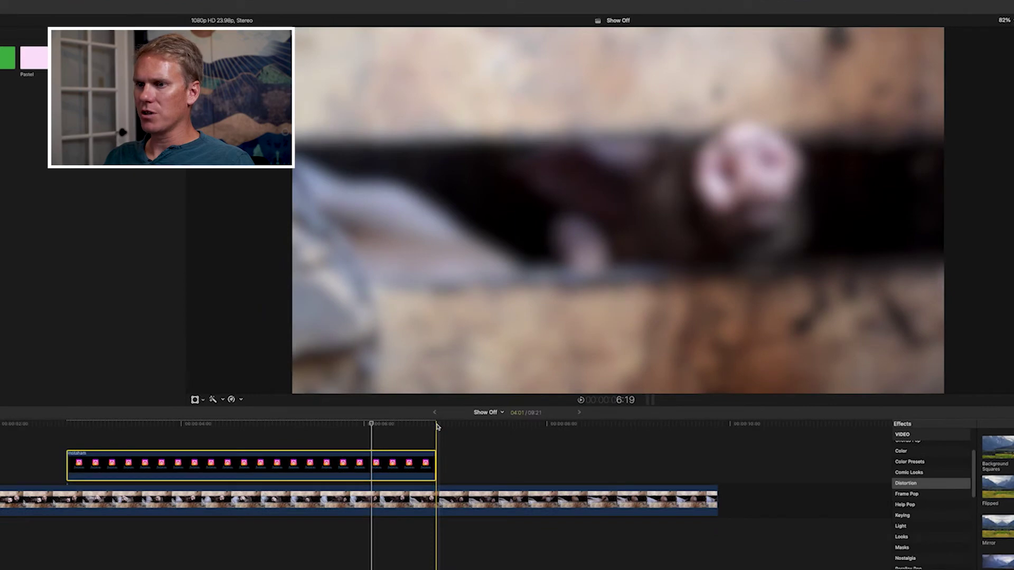
click(438, 425)
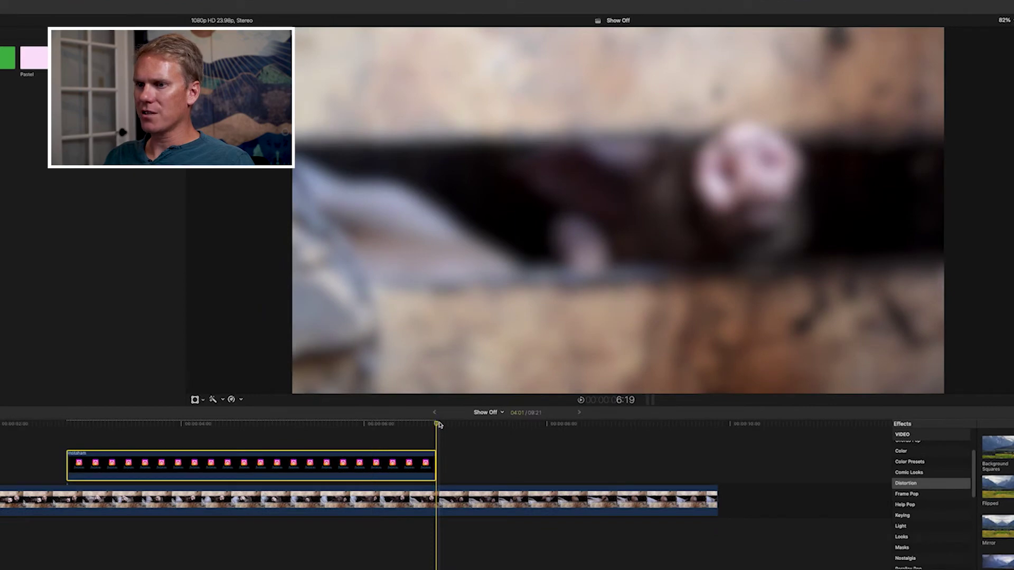
key(Left)
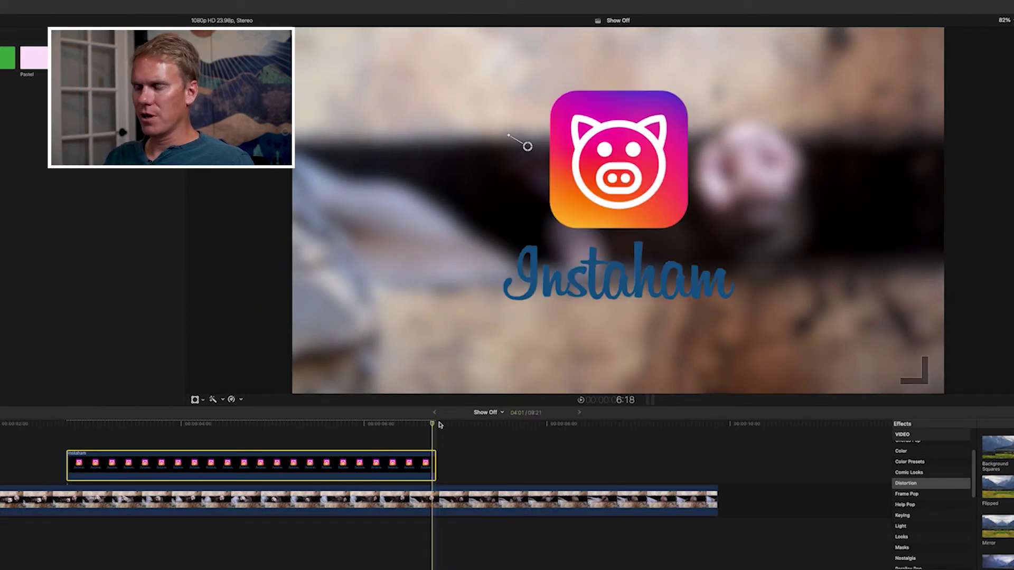
key(super+shift+a)
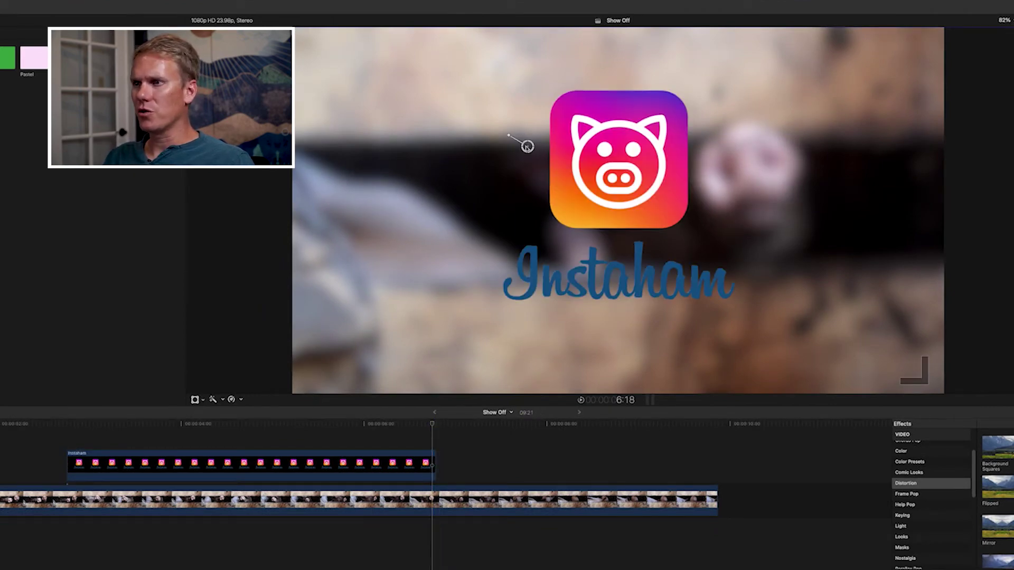
mouse_move(527, 146)
mouse_down()
mouse_move(690, 262)
mouse_move(759, 293)
mouse_up()
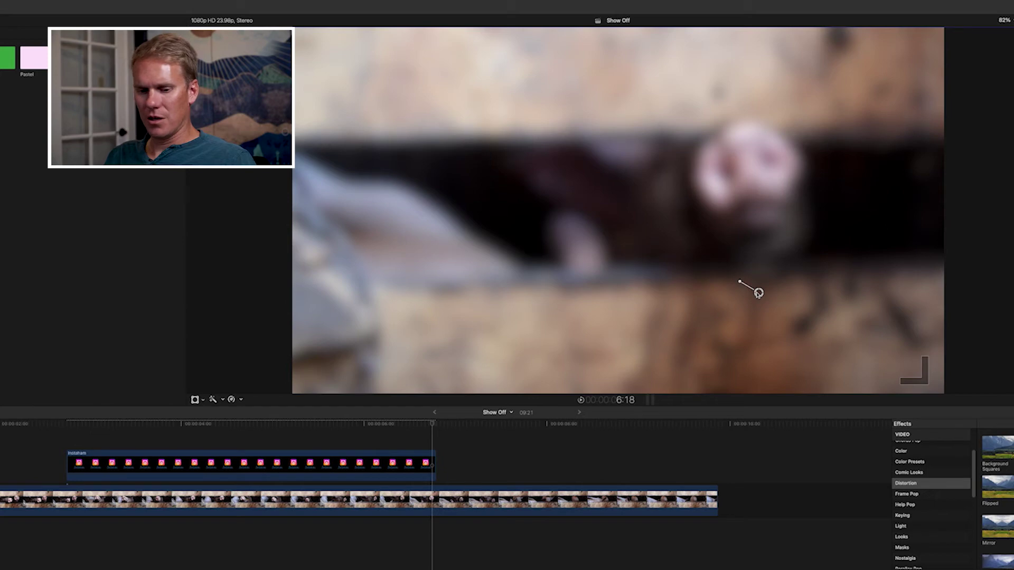
key(space)
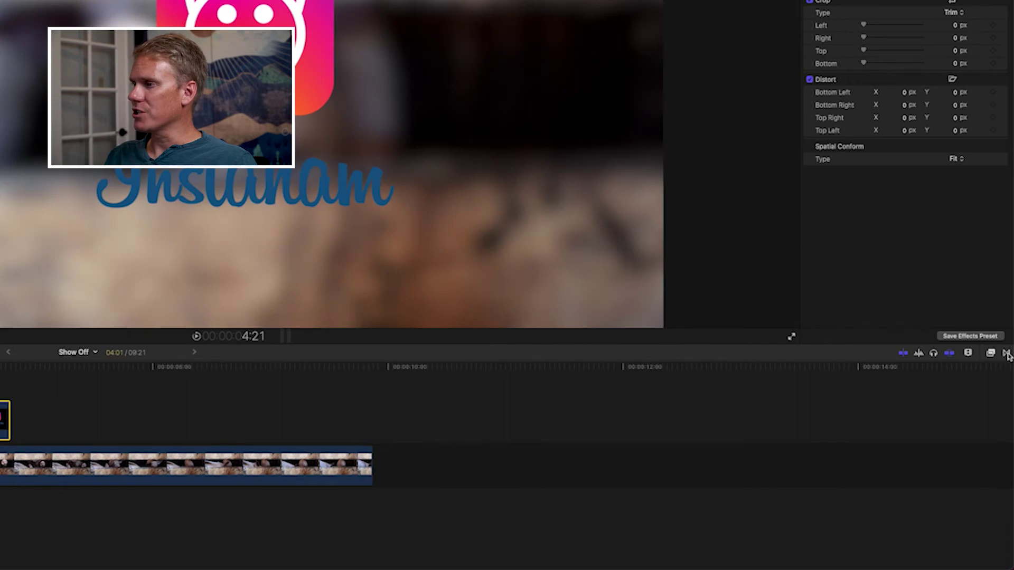
Step: Drag a Blurs transition onto the Instaham title, preview it, then select the pig footage
click(1006, 354)
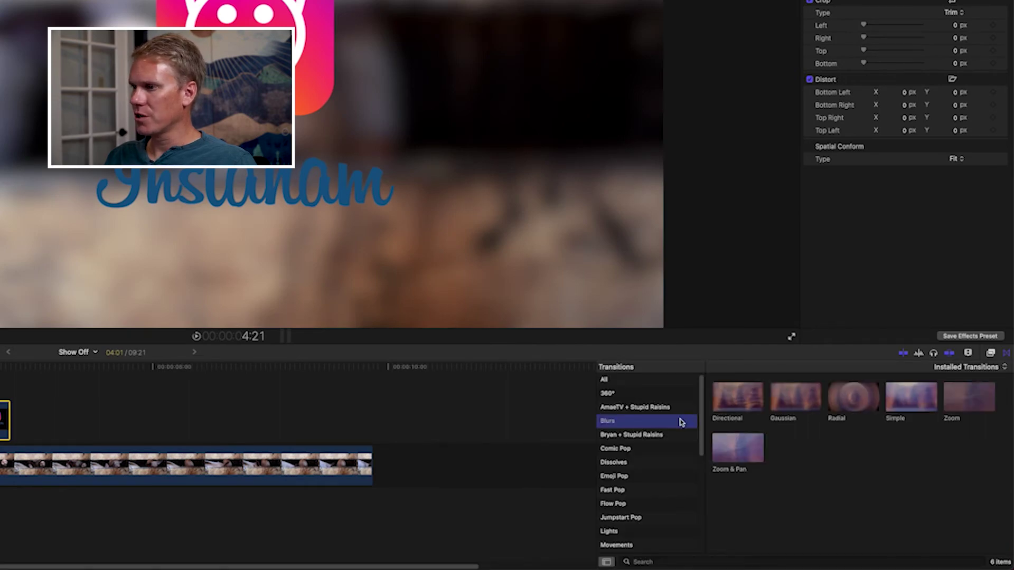
drag(737, 397, 333, 421)
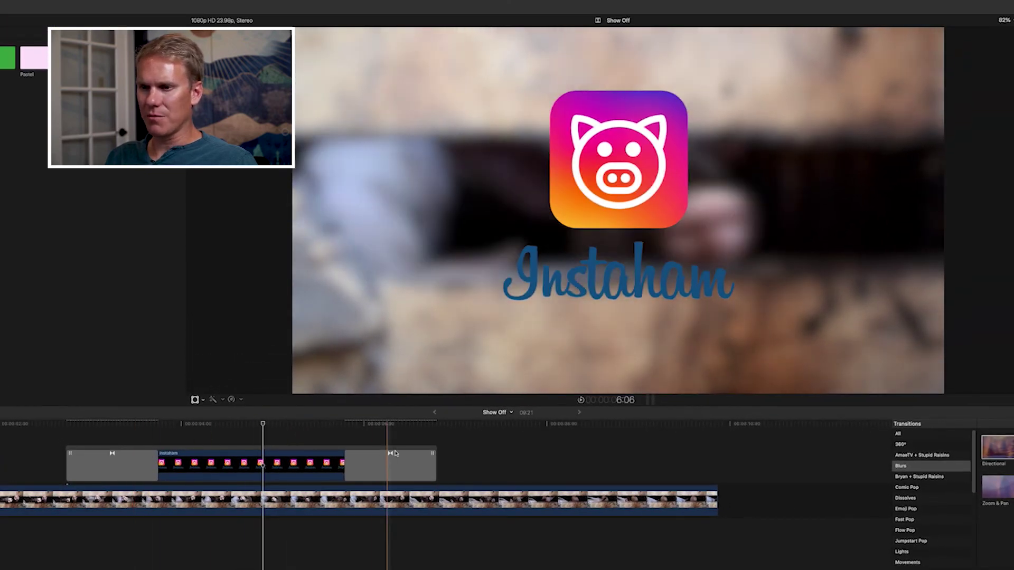
click(26, 442)
key(space)
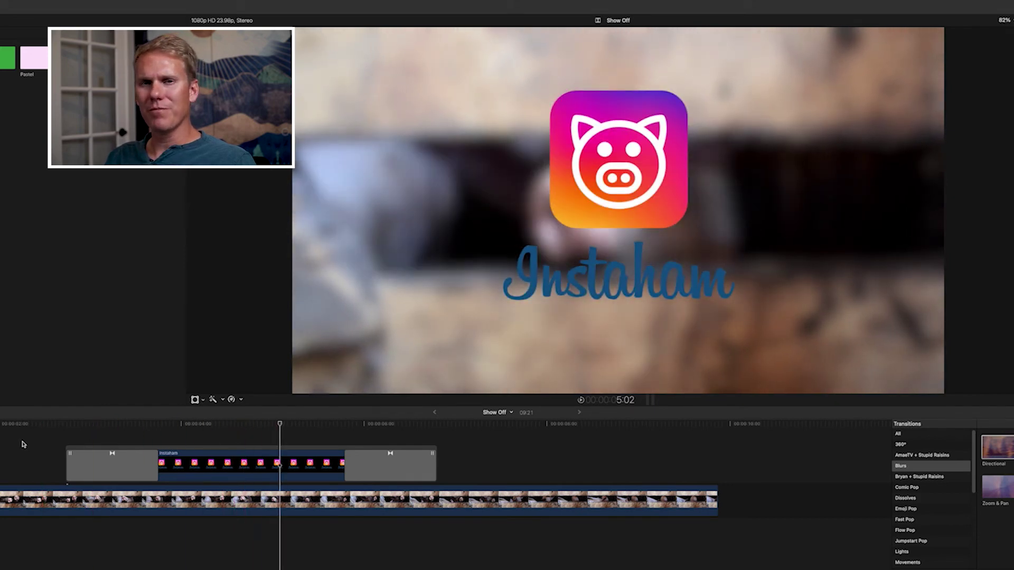
click(201, 505)
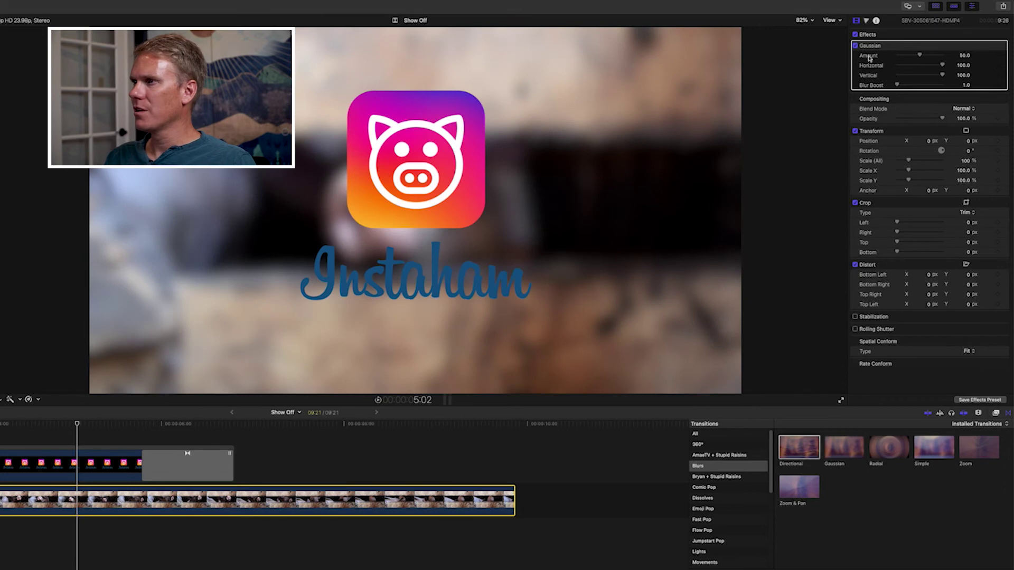
Step: Turn off the footage's Gaussian blur and play back the unblurred pig footage
click(855, 45)
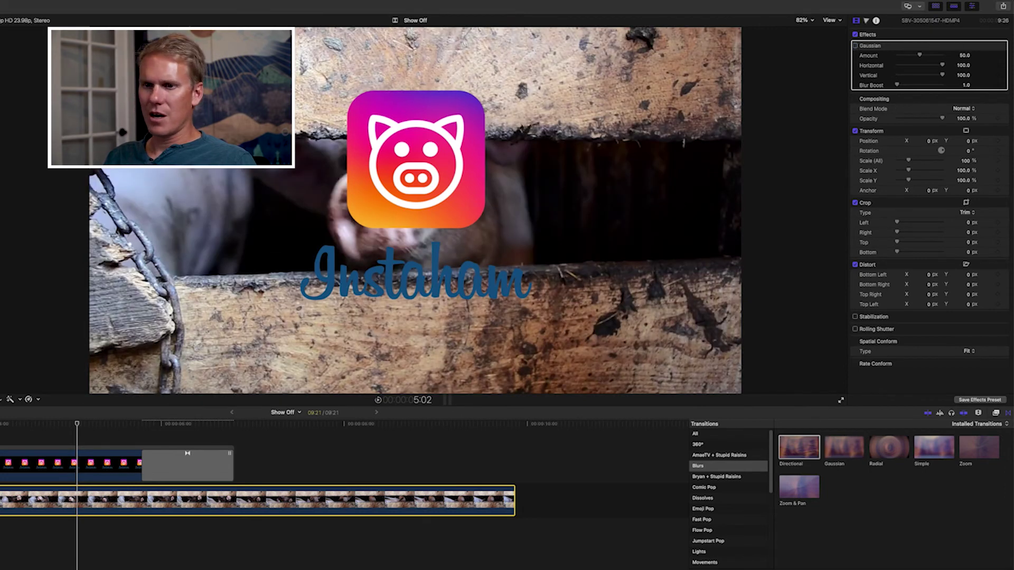
key(space)
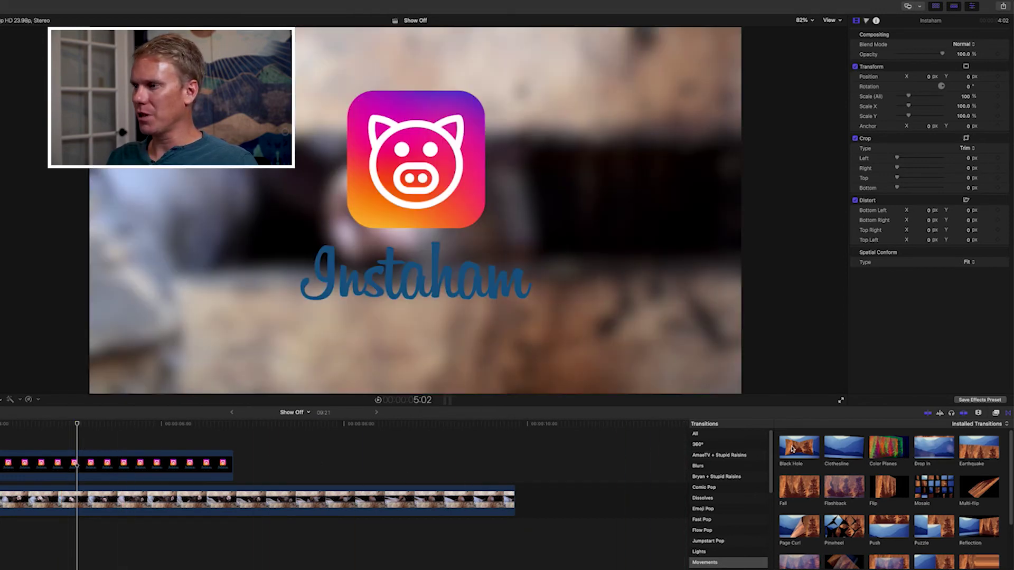
Step: Add Black Hole transitions to the Instaham title, delete the opening one, and play back
drag(799, 448, 129, 468)
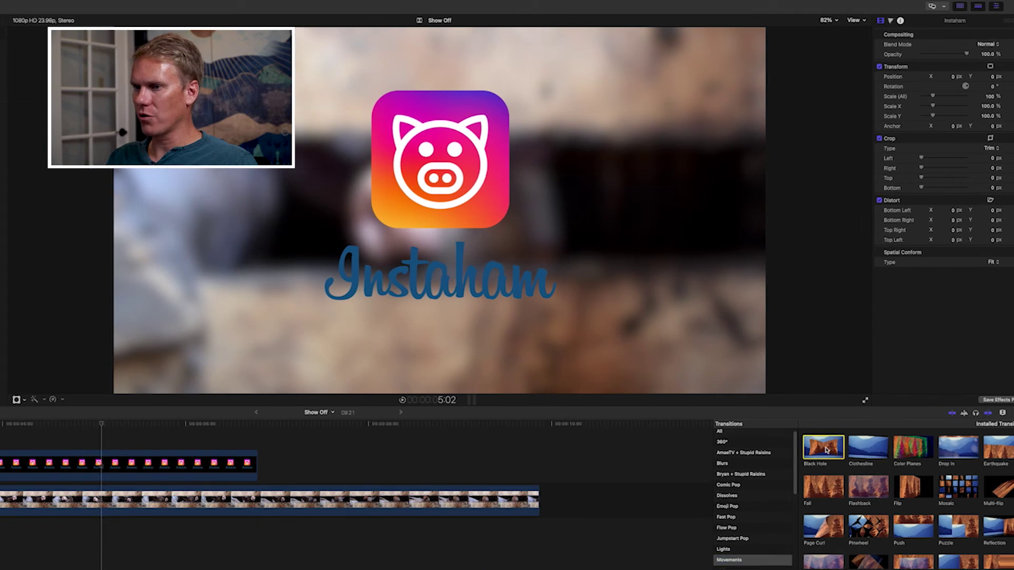
drag(332, 468, 317, 469)
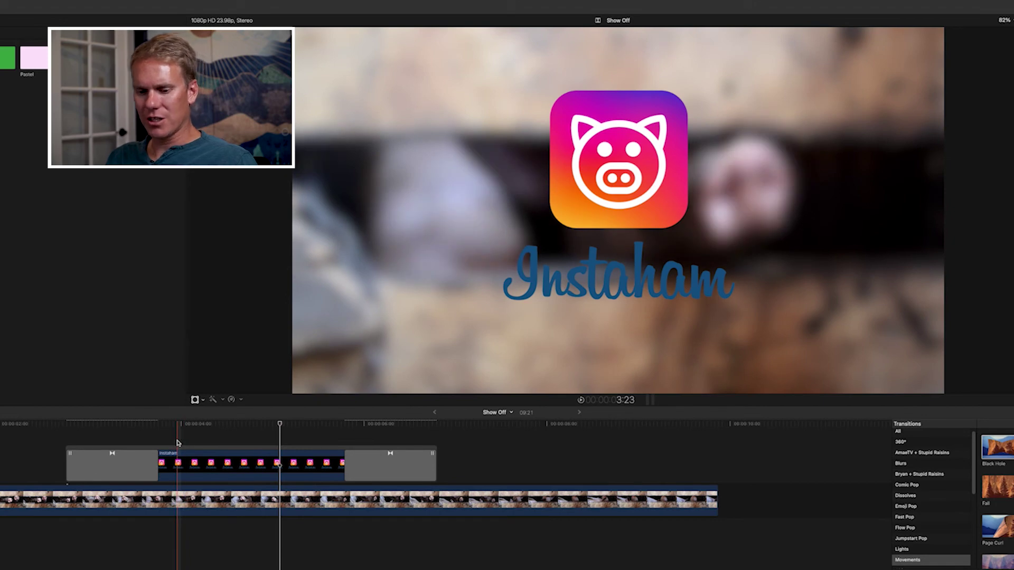
click(207, 439)
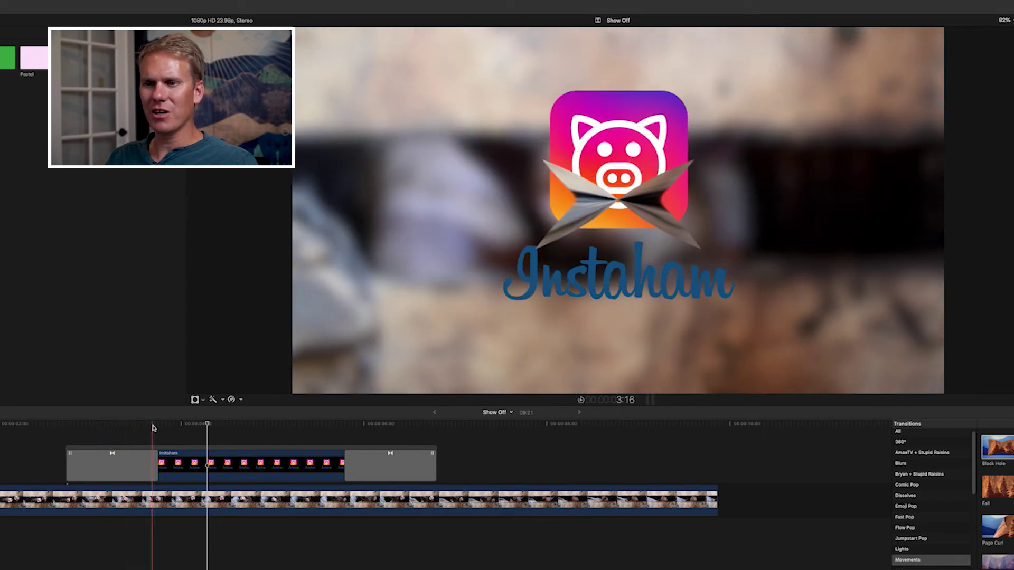
click(147, 465)
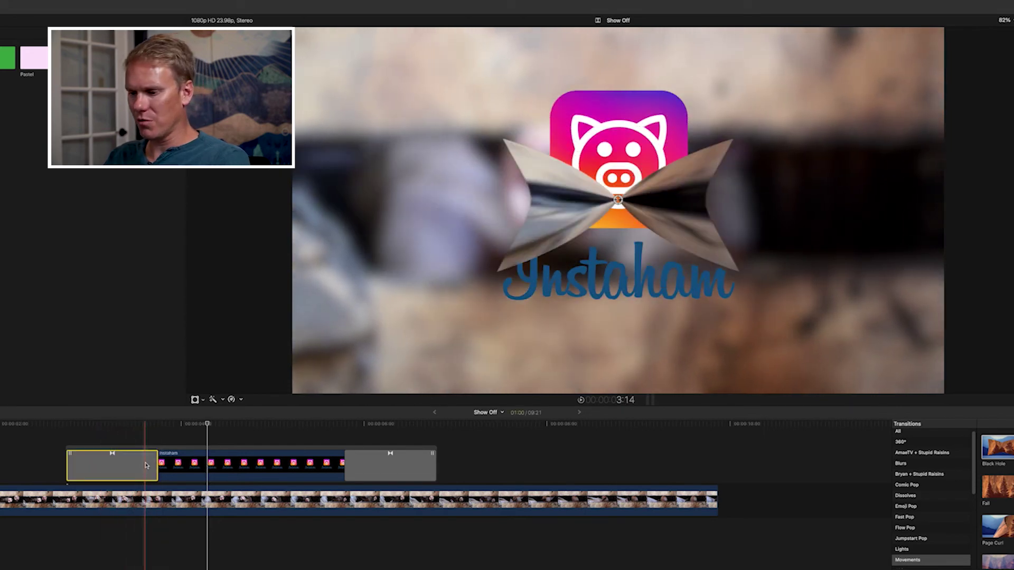
key(Delete)
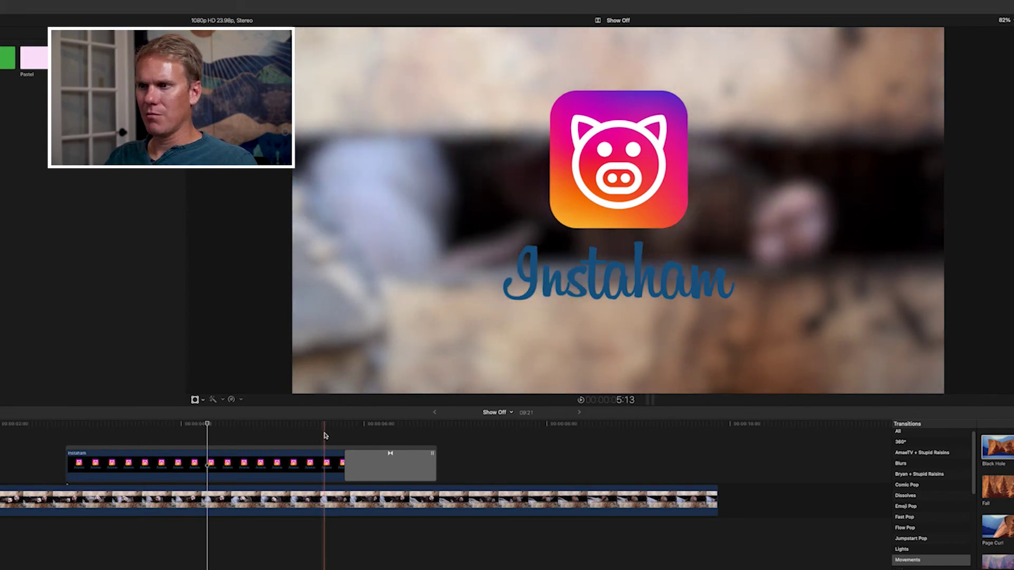
key(space)
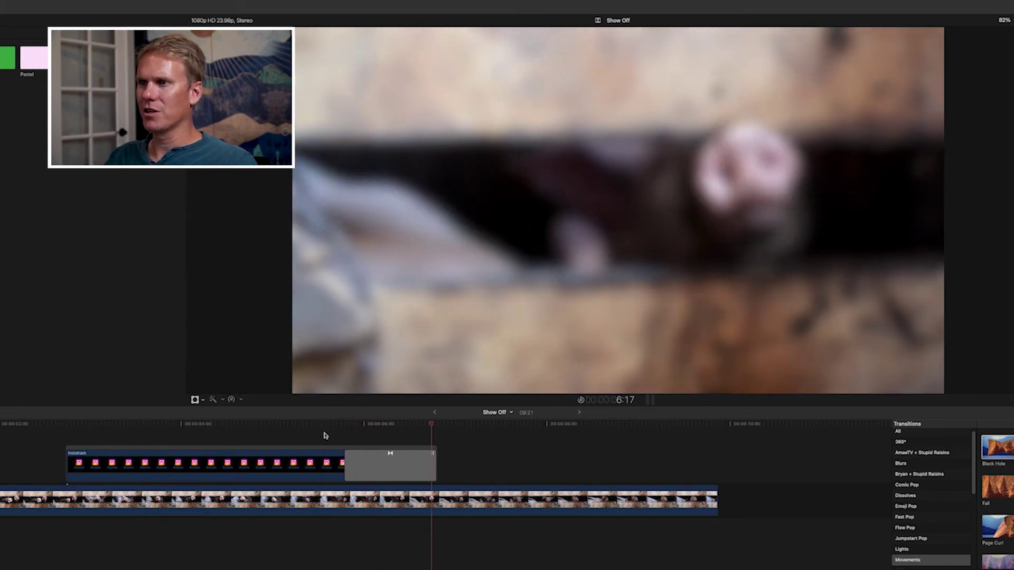
key(space)
key(space)
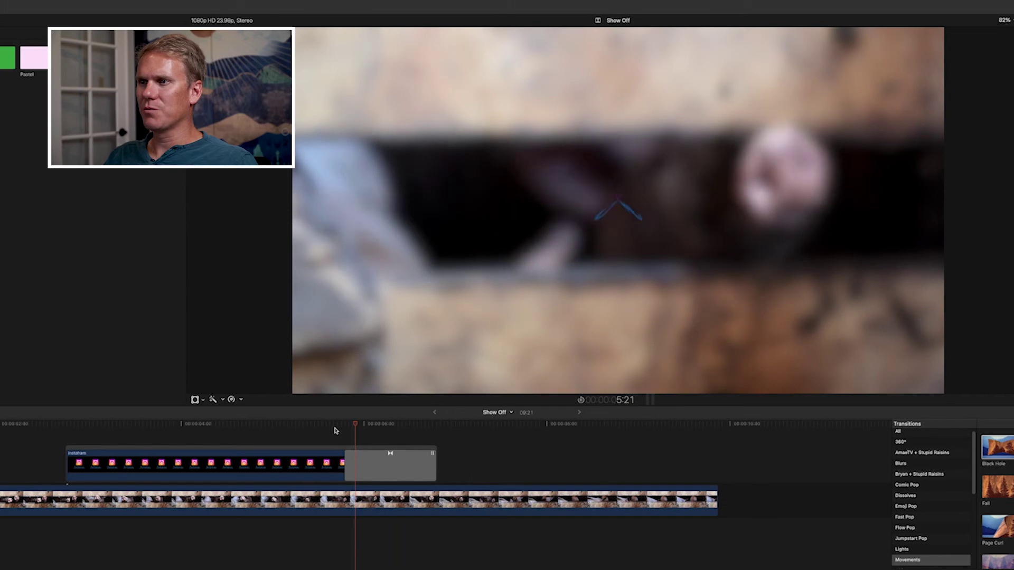
key(space)
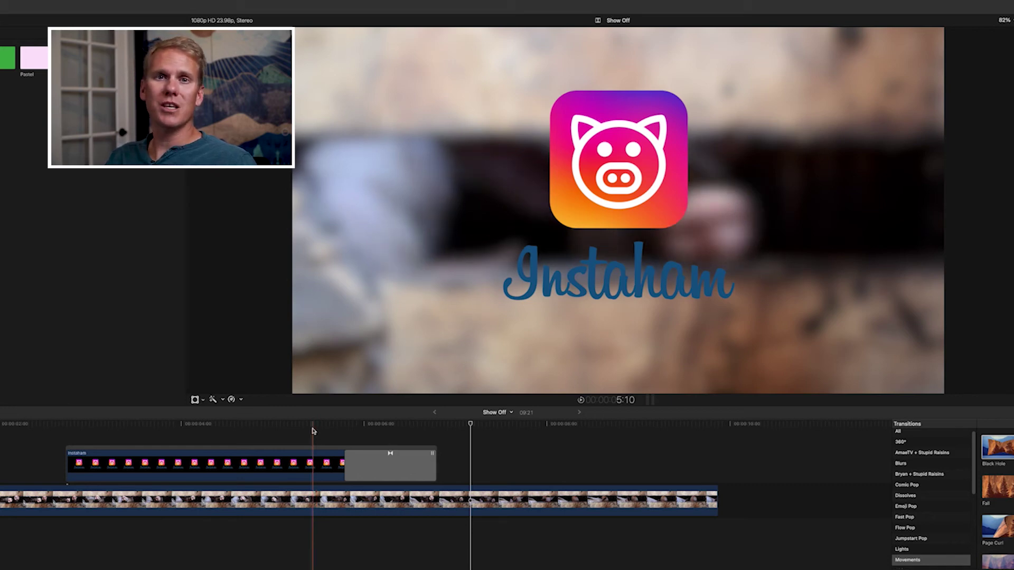
Step: Add Cross Dissolve from Dissolves to both ends of the Instaham title and preview it
click(904, 496)
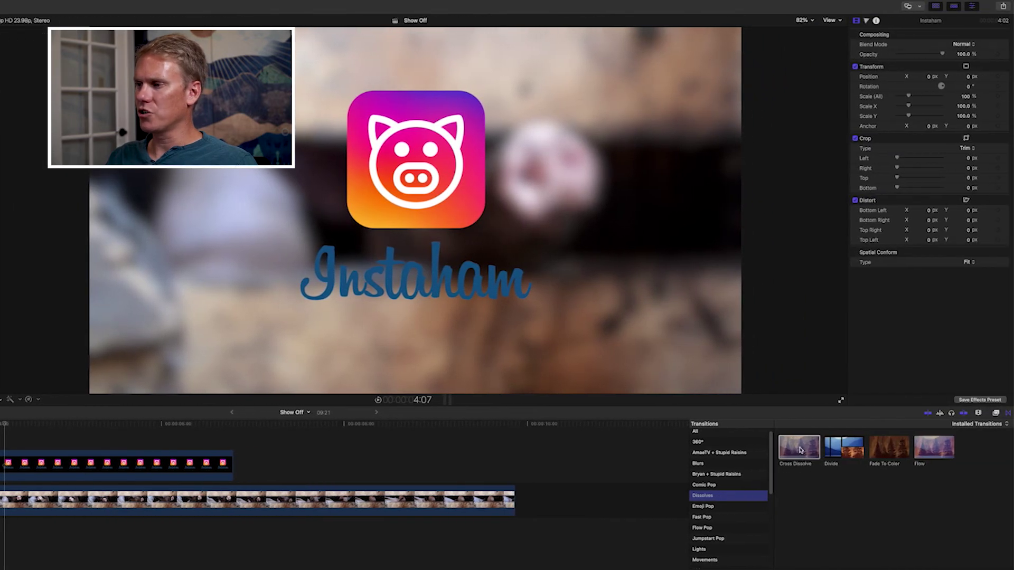
drag(800, 450, 191, 461)
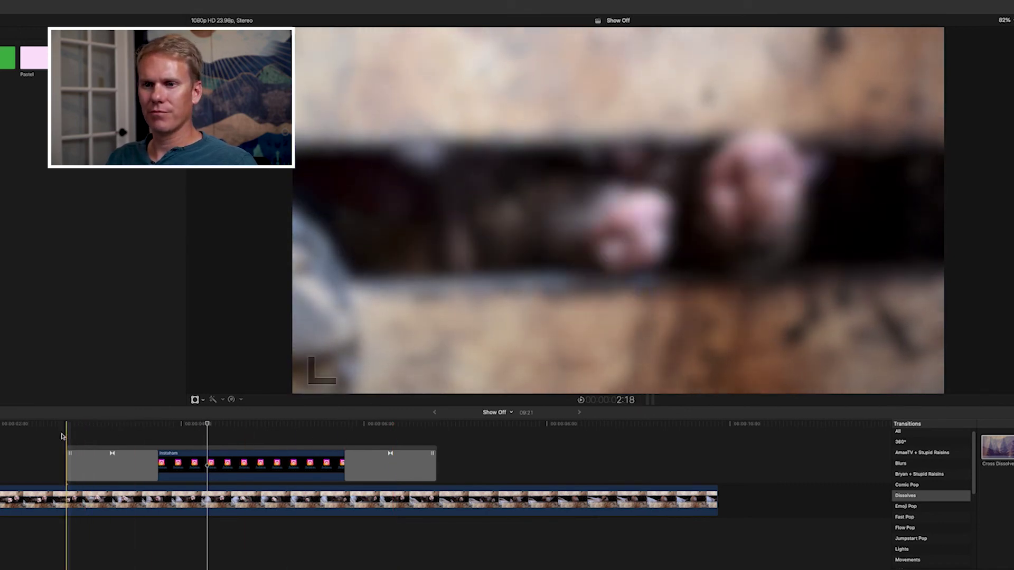
key(space)
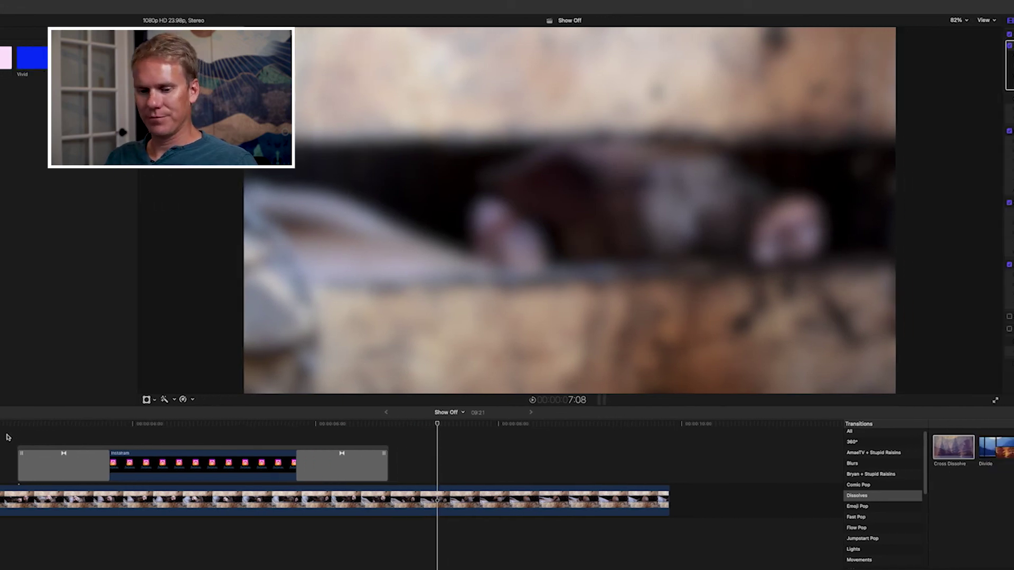
Step: Apply the Replicator/Clones Vertigo transition to both ends of the Instaham title clip
scroll(932, 502, down, 5)
click(942, 488)
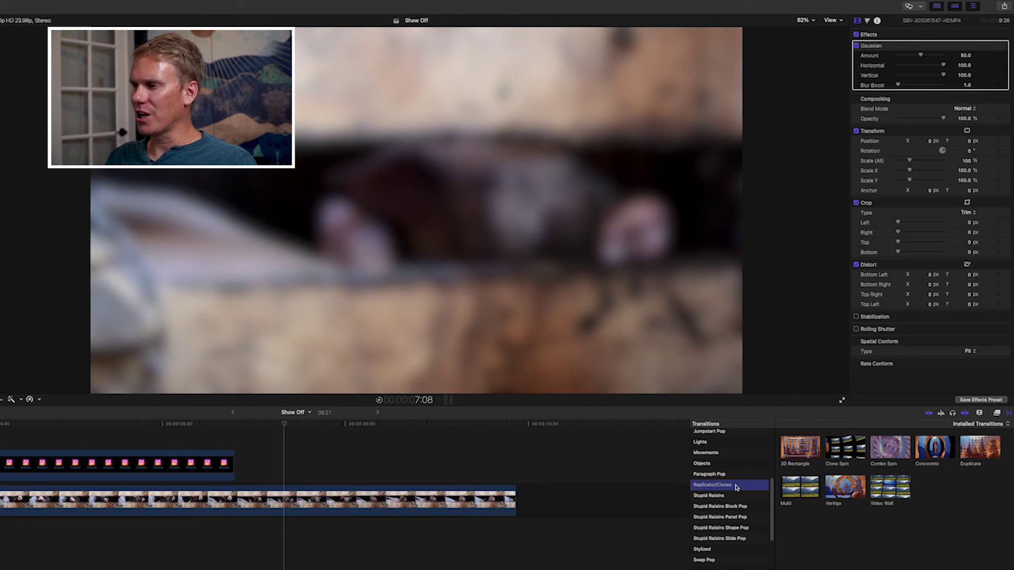
click(852, 490)
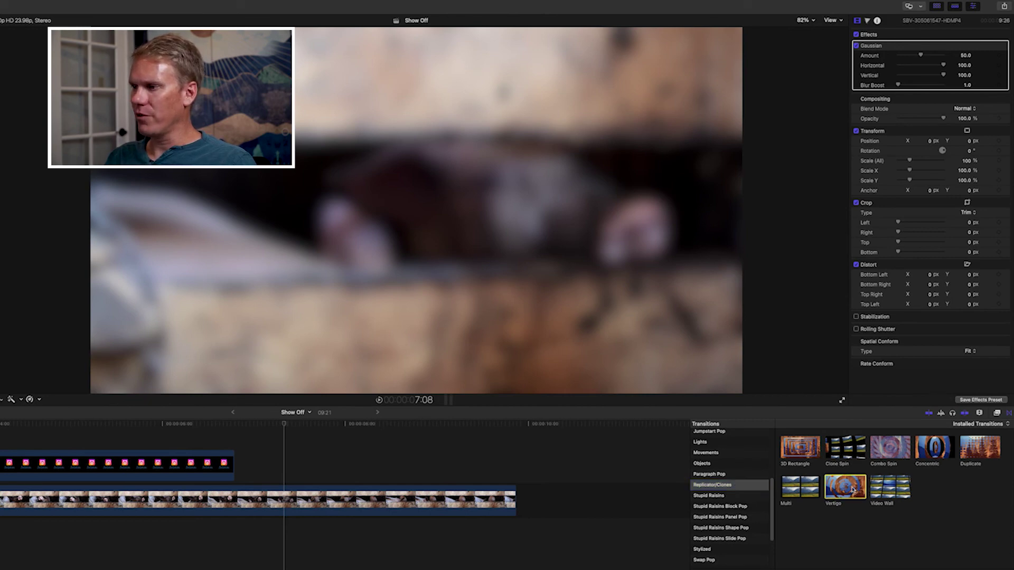
drag(852, 490, 158, 465)
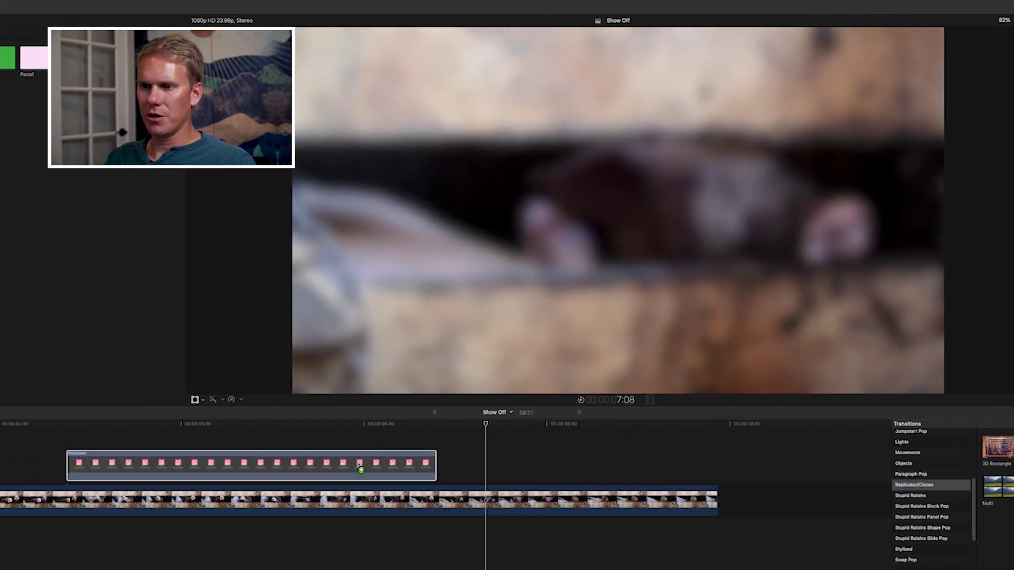
drag(359, 465, 360, 466)
Step: Play back the Vertigo title animation, then undo it so the title has no transitions
click(41, 438)
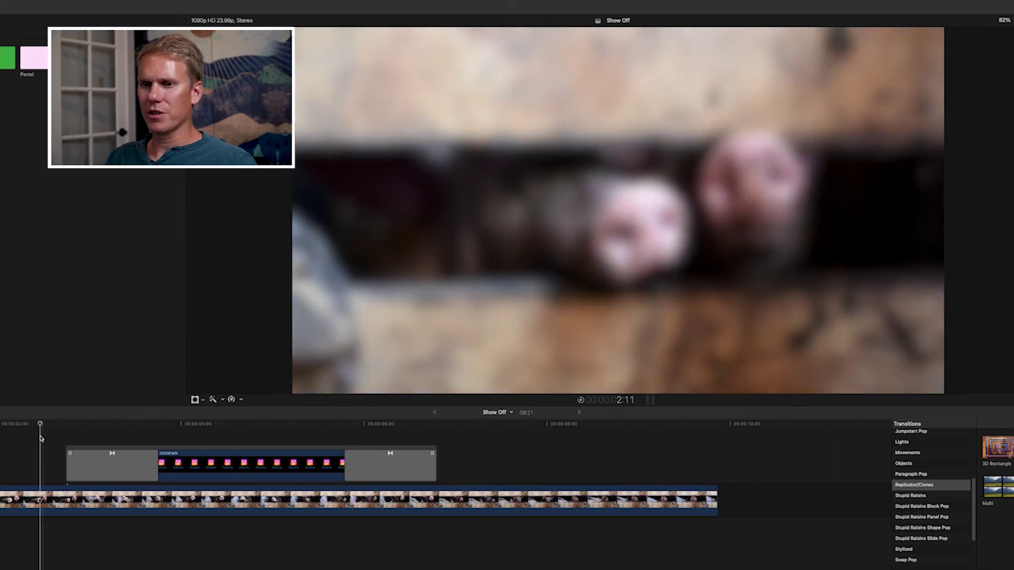
key(space)
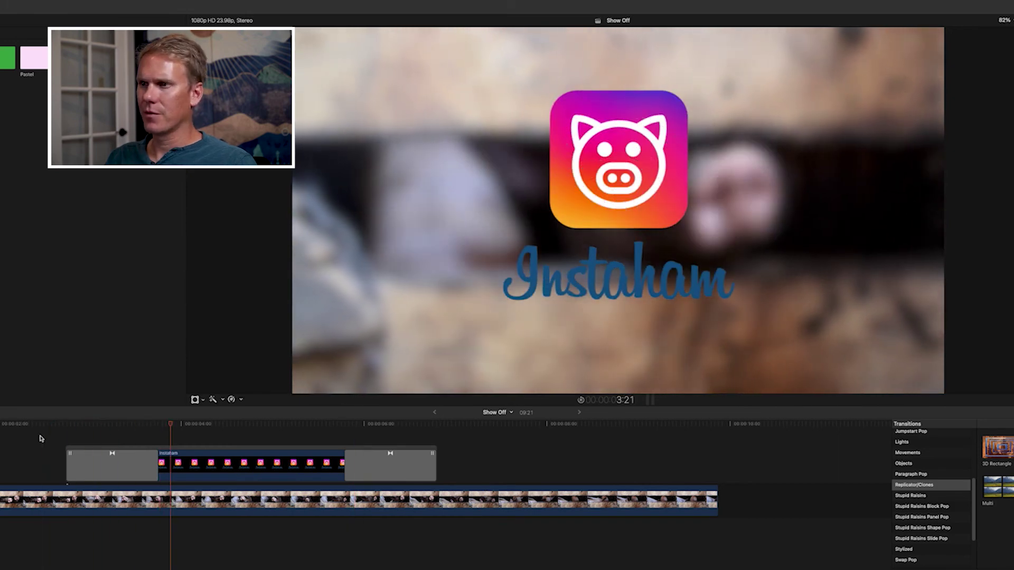
key(Up)
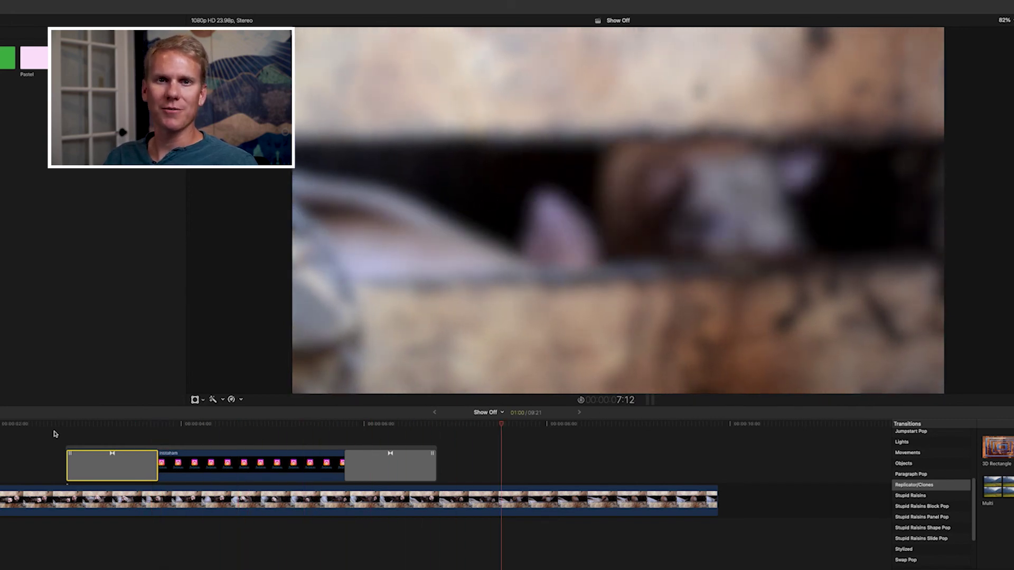
key(super+z)
click(282, 438)
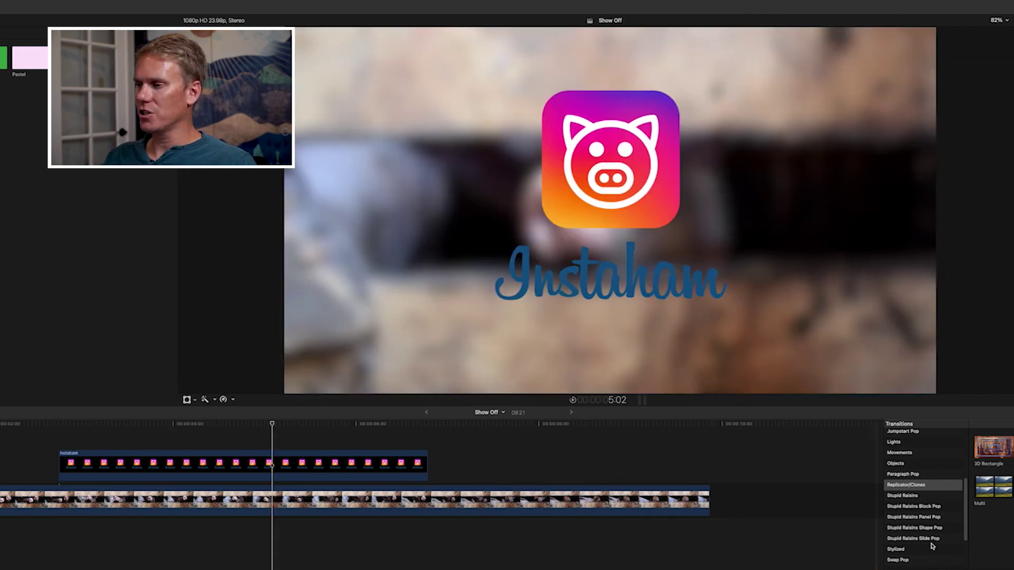
Step: Apply the Diagonal wipe from Wipes to both ends of the Instaham title and play it
scroll(944, 504, down, 5)
scroll(743, 514, down, 1)
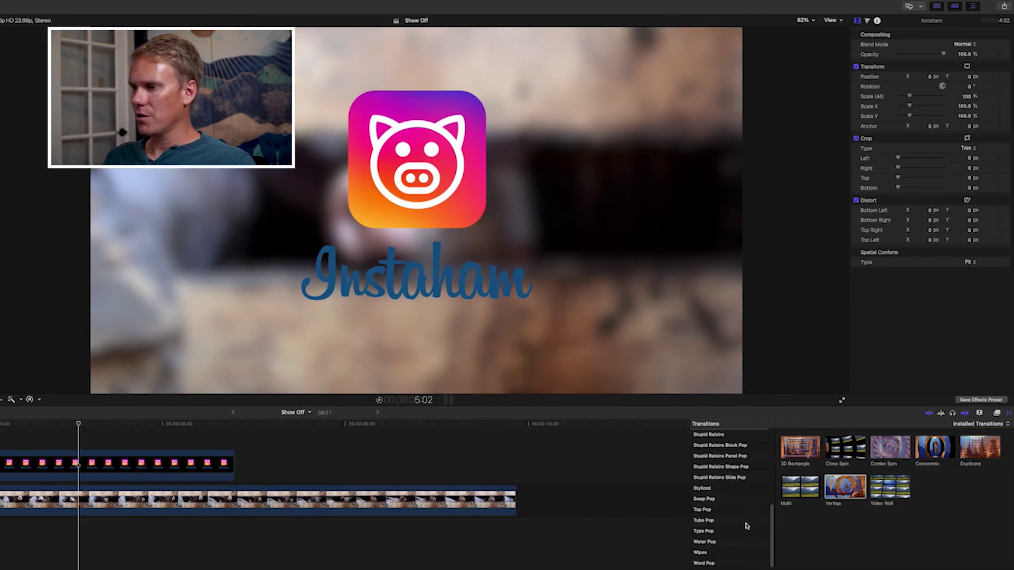
click(738, 553)
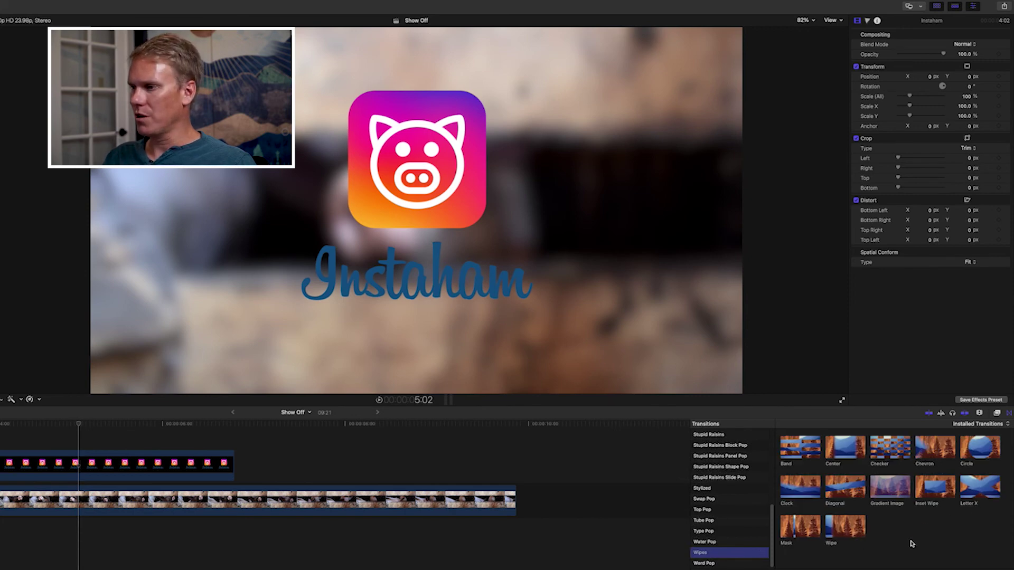
drag(843, 491, 118, 464)
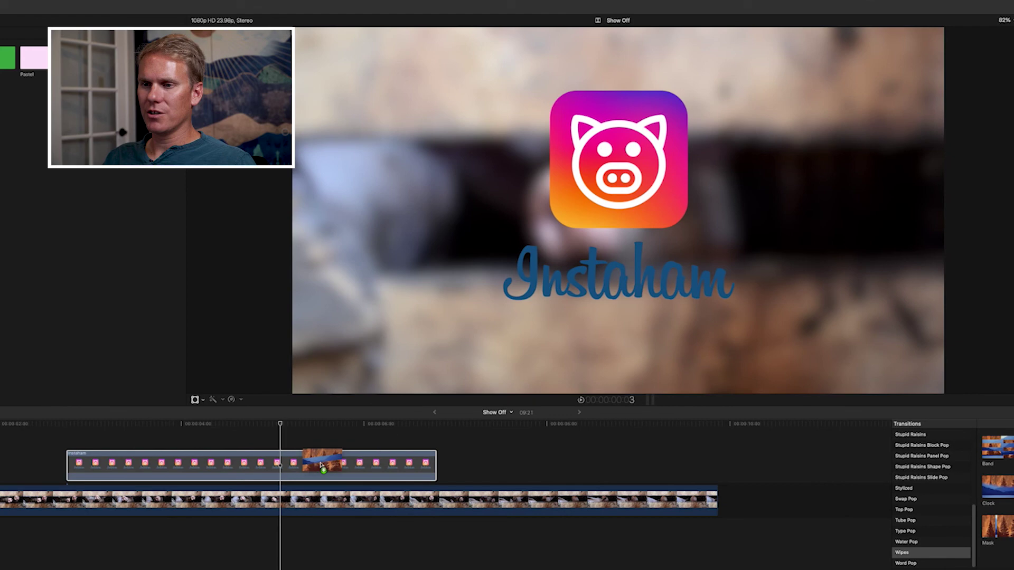
drag(313, 464, 313, 464)
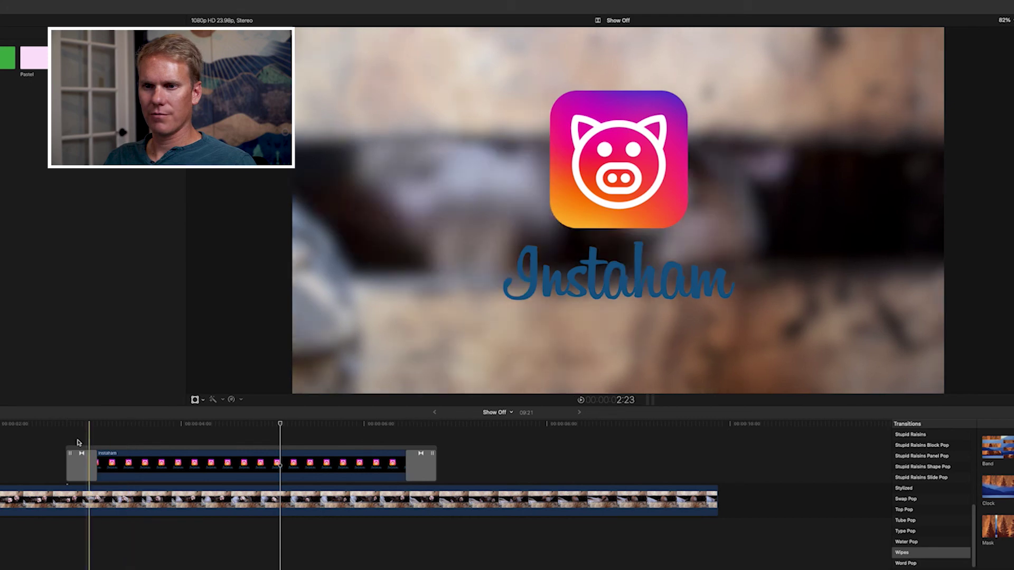
key(space)
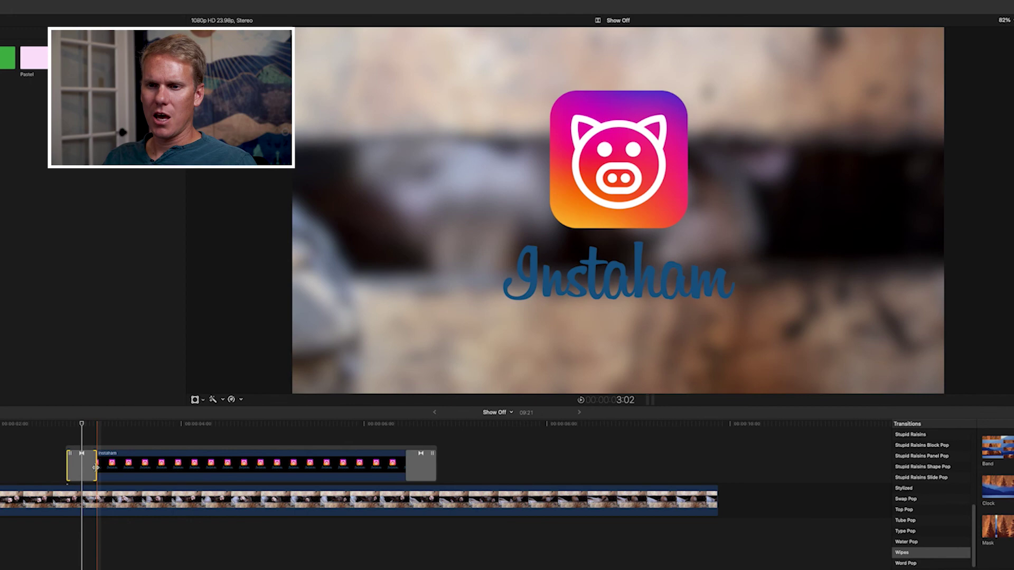
Step: Lengthen the opening Diagonal wipe by dragging its edge, then replay the title
click(95, 467)
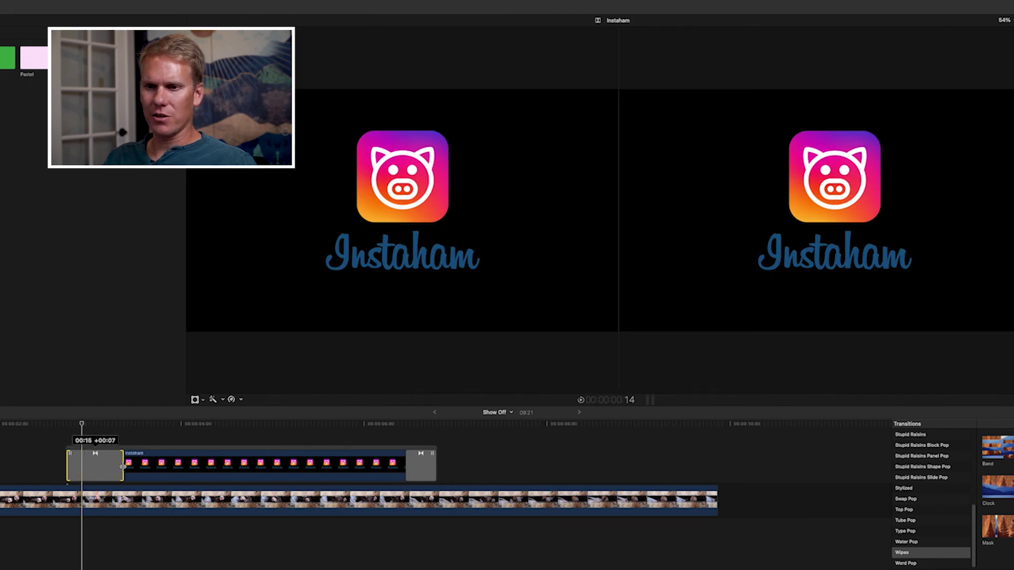
drag(152, 467, 152, 467)
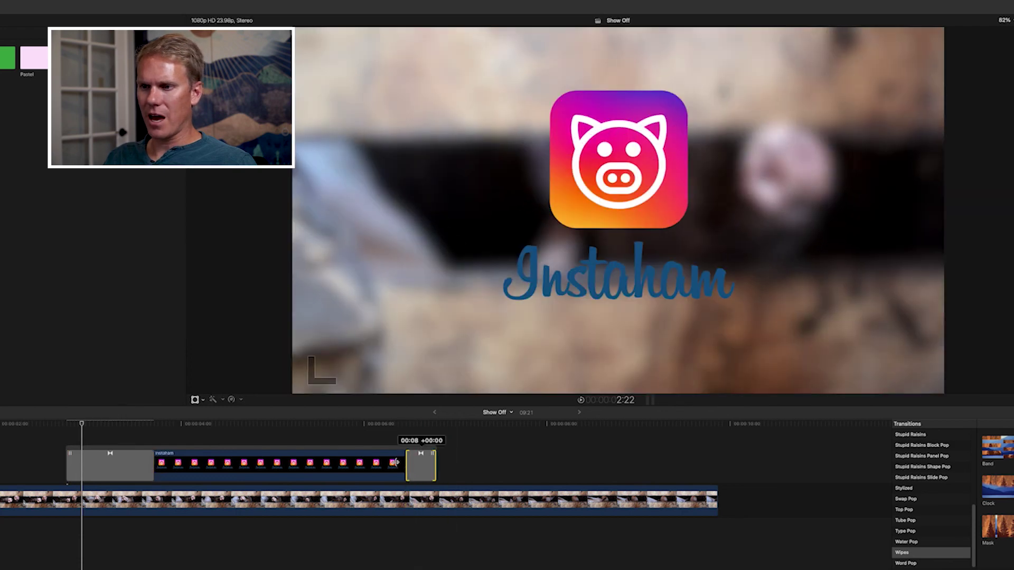
drag(396, 462, 342, 463)
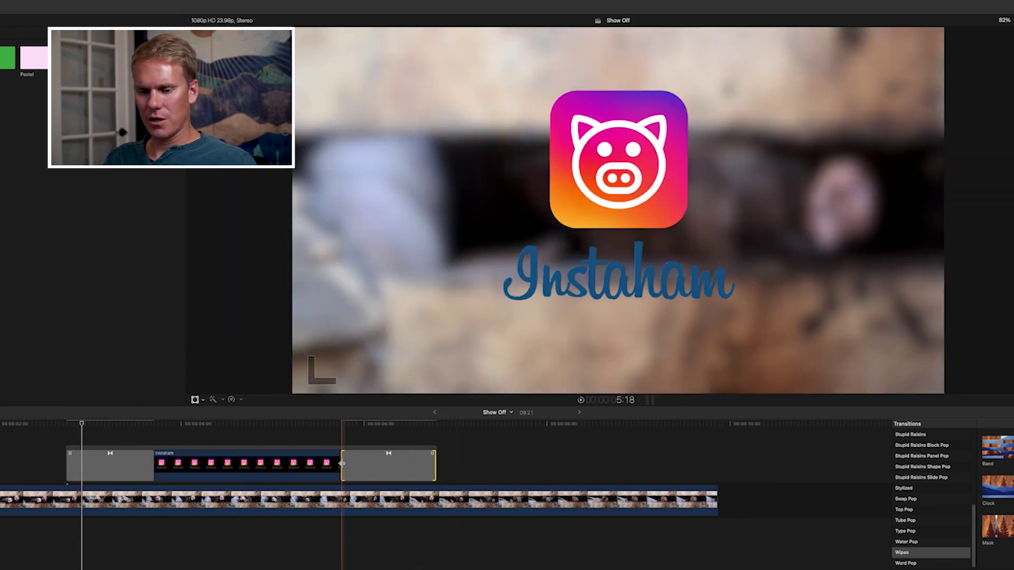
key(space)
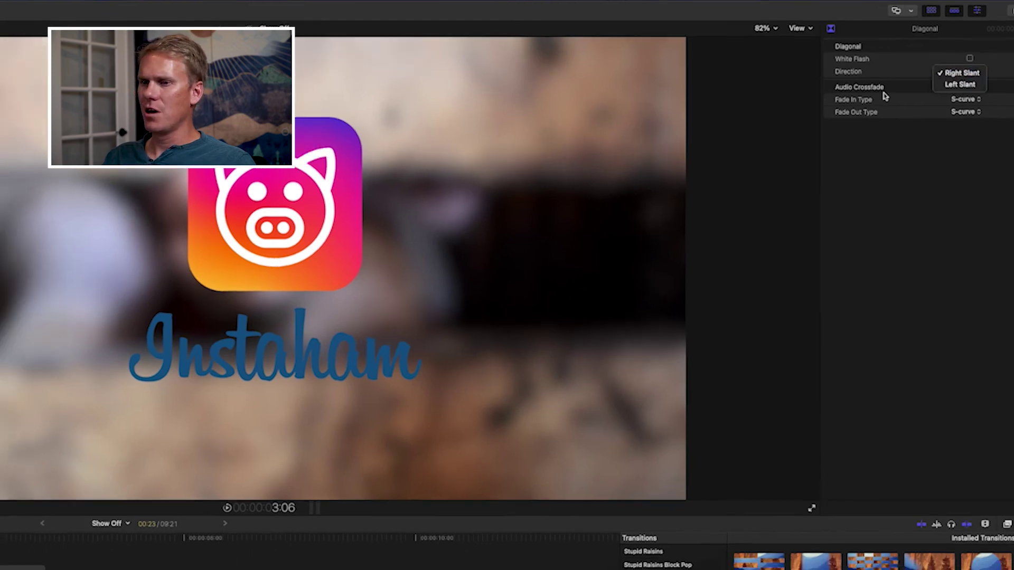
Step: Set the Diagonal wipe direction to Left Slant in the inspector and select the closing wipe
click(942, 86)
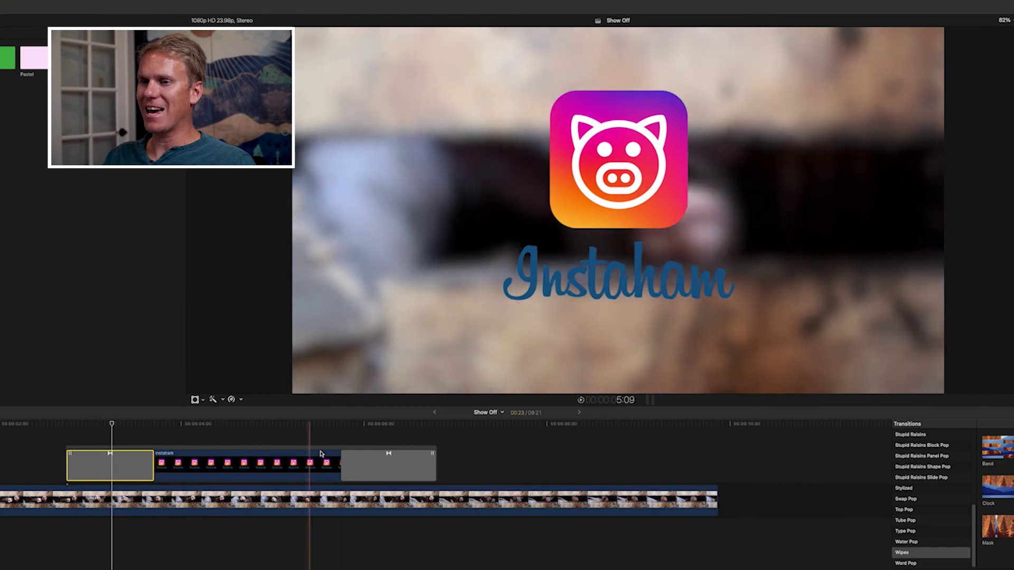
click(388, 464)
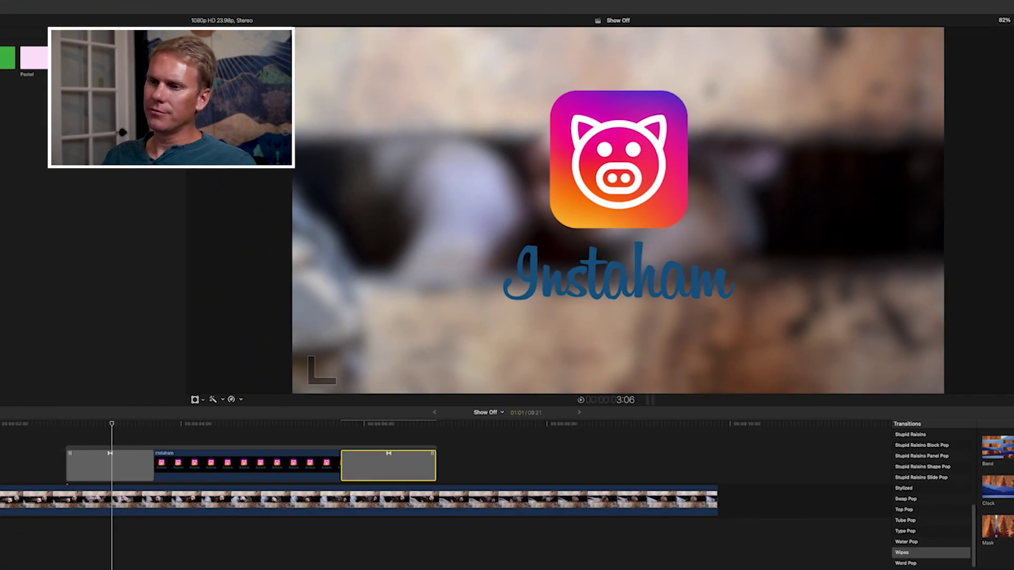
click(98, 422)
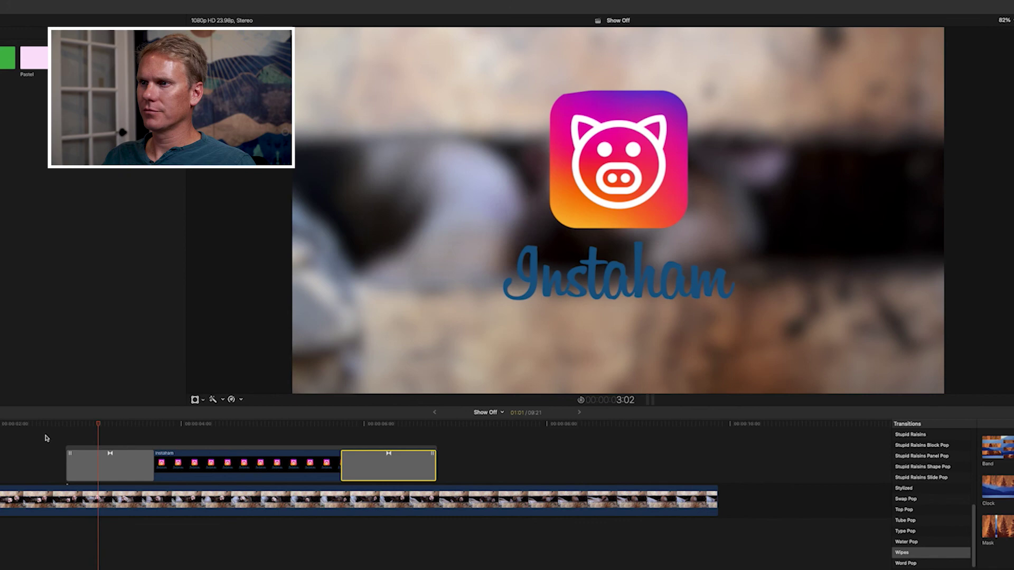